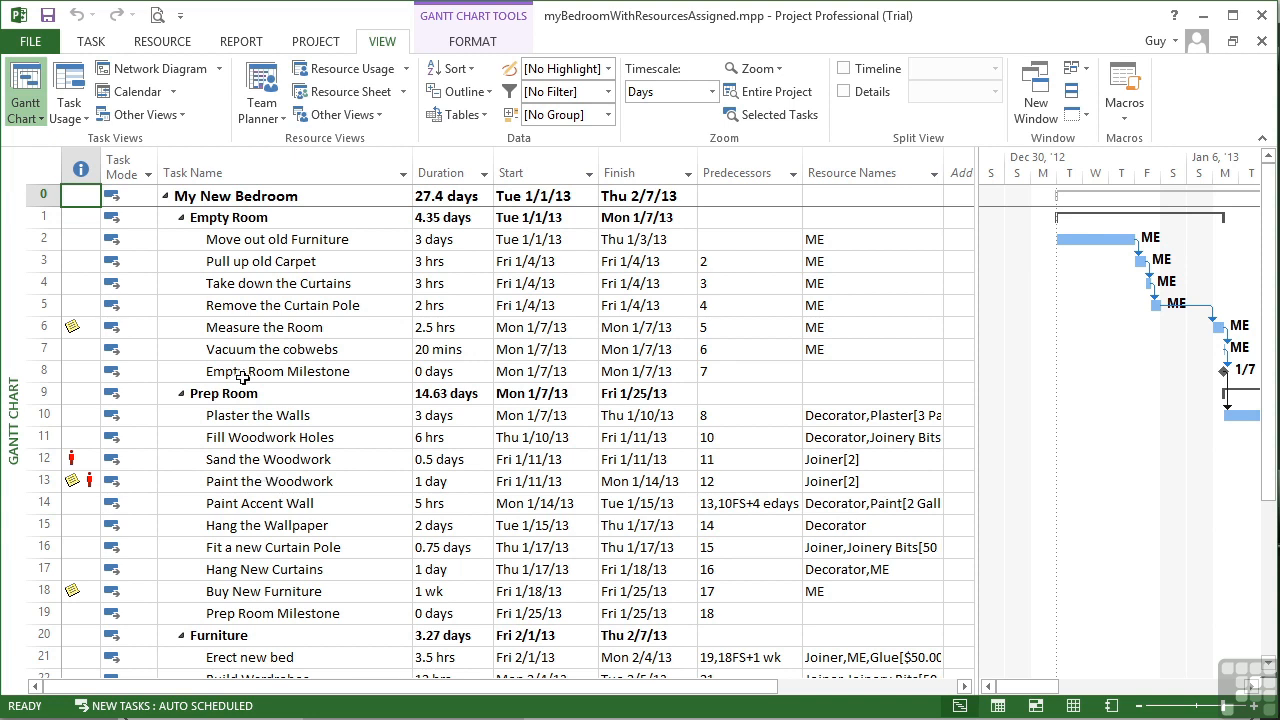
Step: Review the resource leveling options and accept them with the Day by Day basis and Standard leveling order
left_click(168, 44)
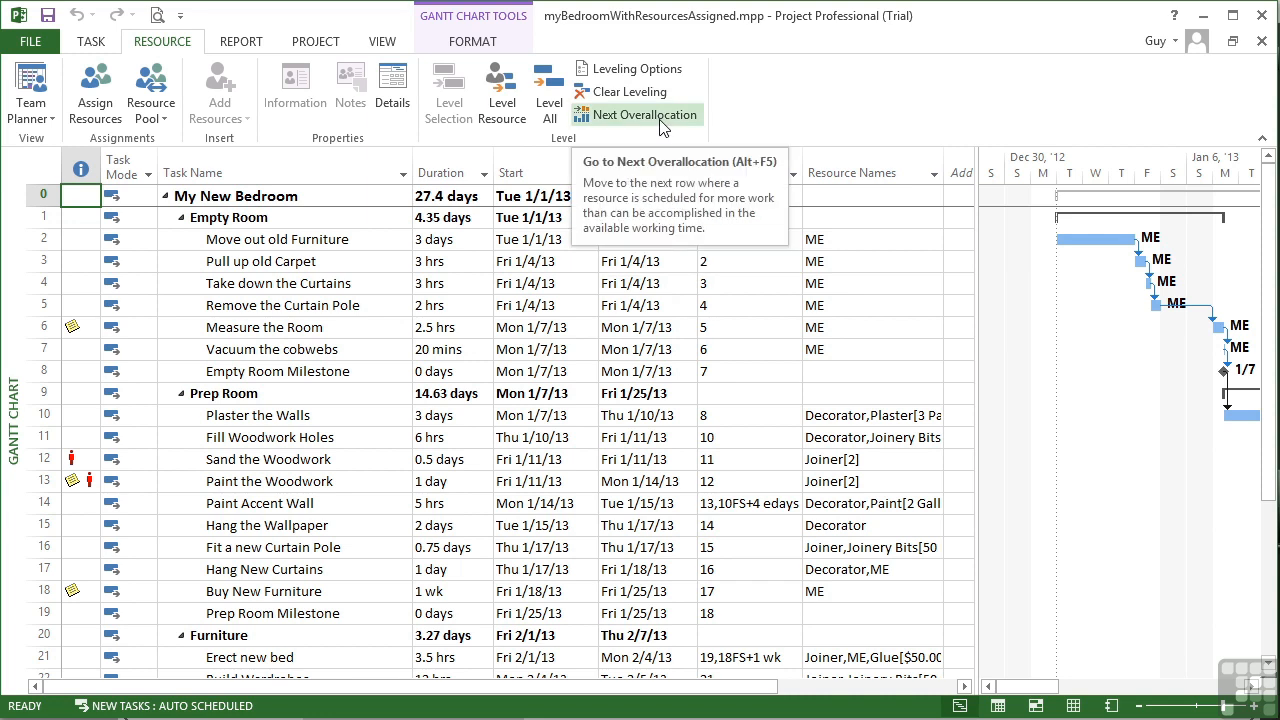
left_click(627, 72)
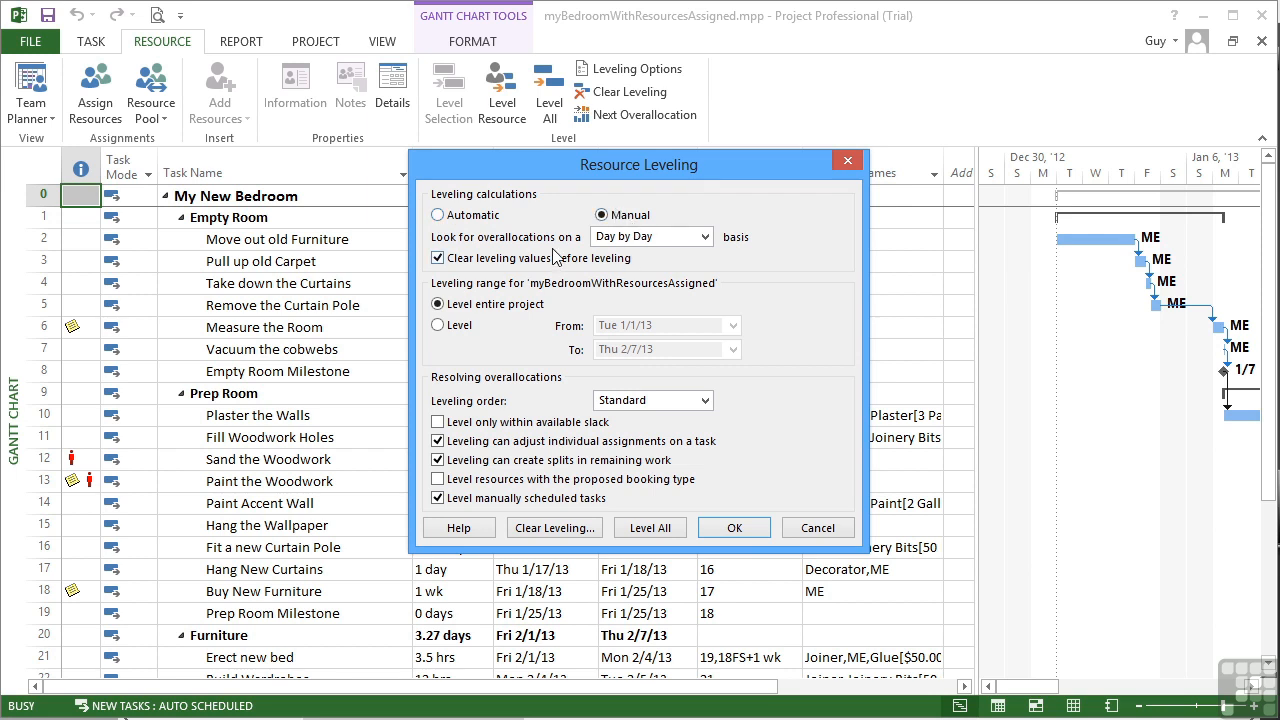
left_click(705, 237)
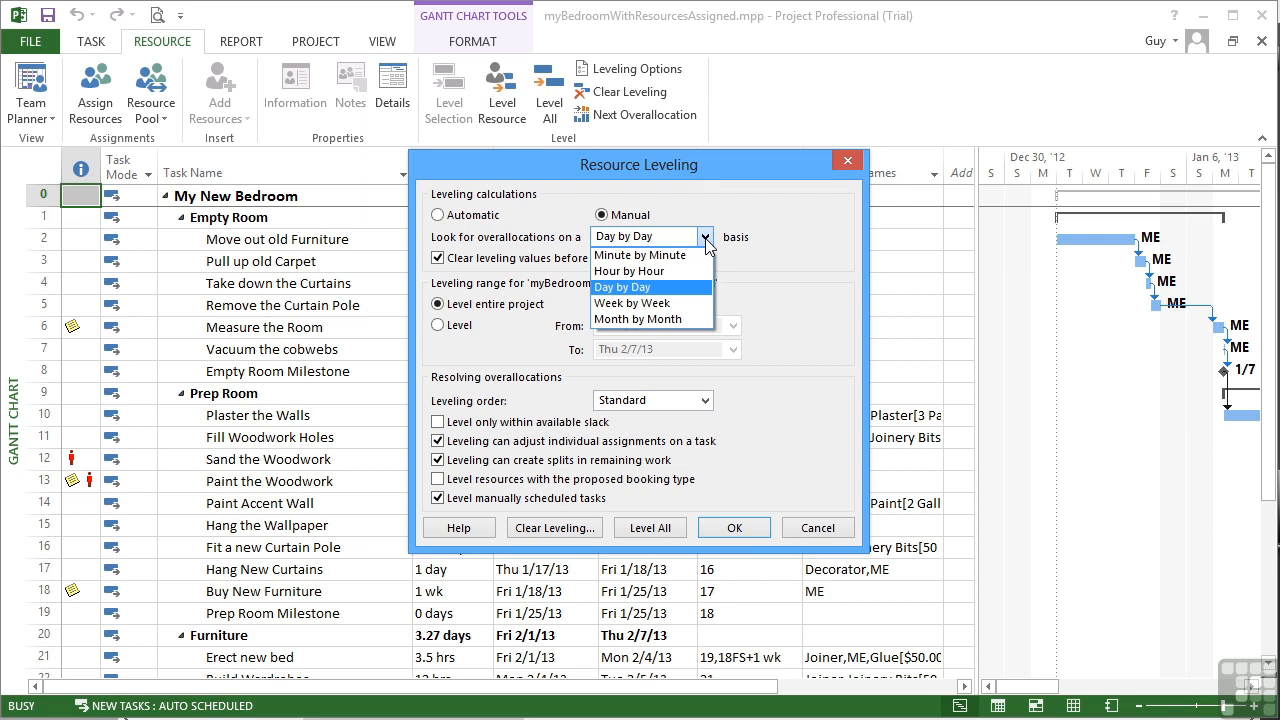
left_click(807, 229)
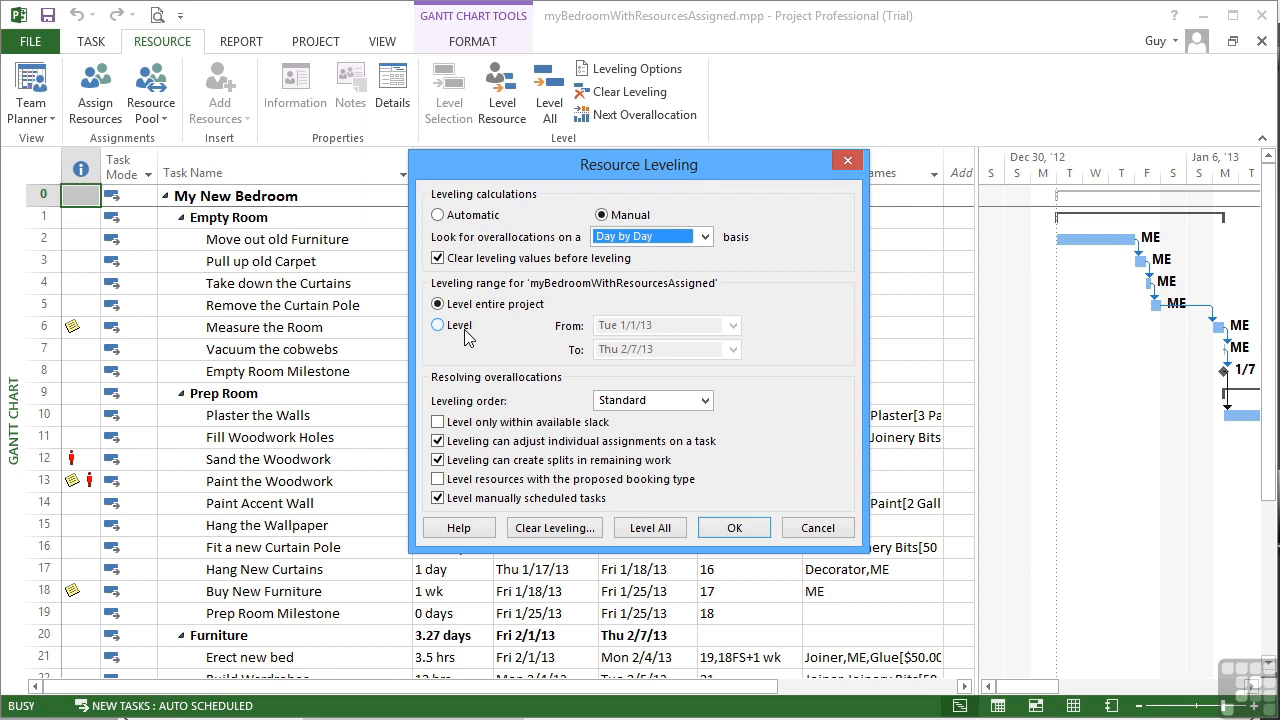
left_click(696, 403)
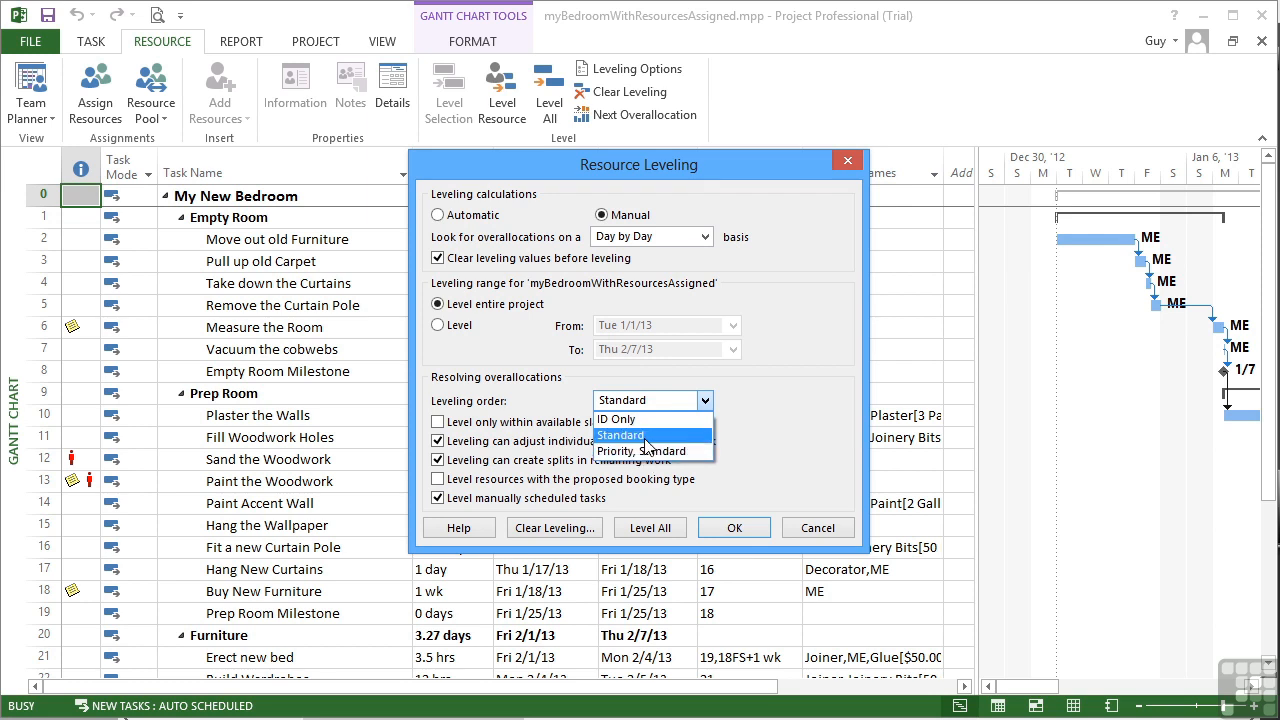
left_click(648, 437)
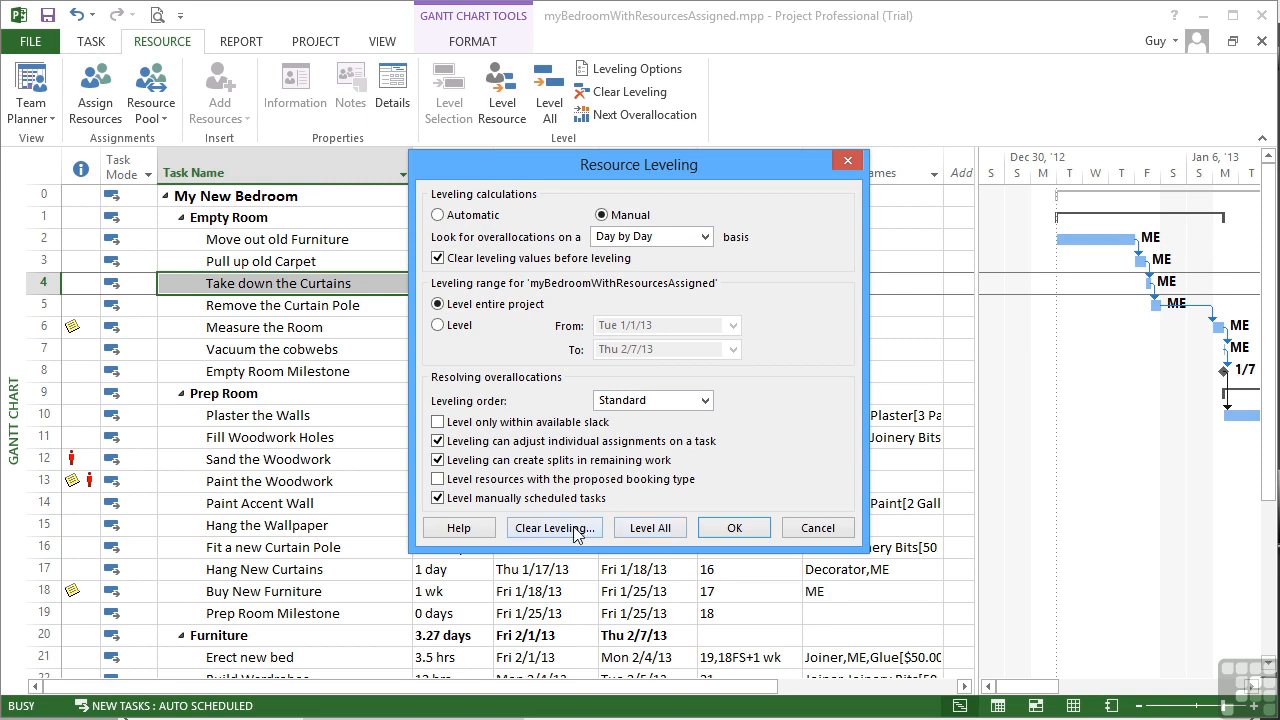
left_click(735, 528)
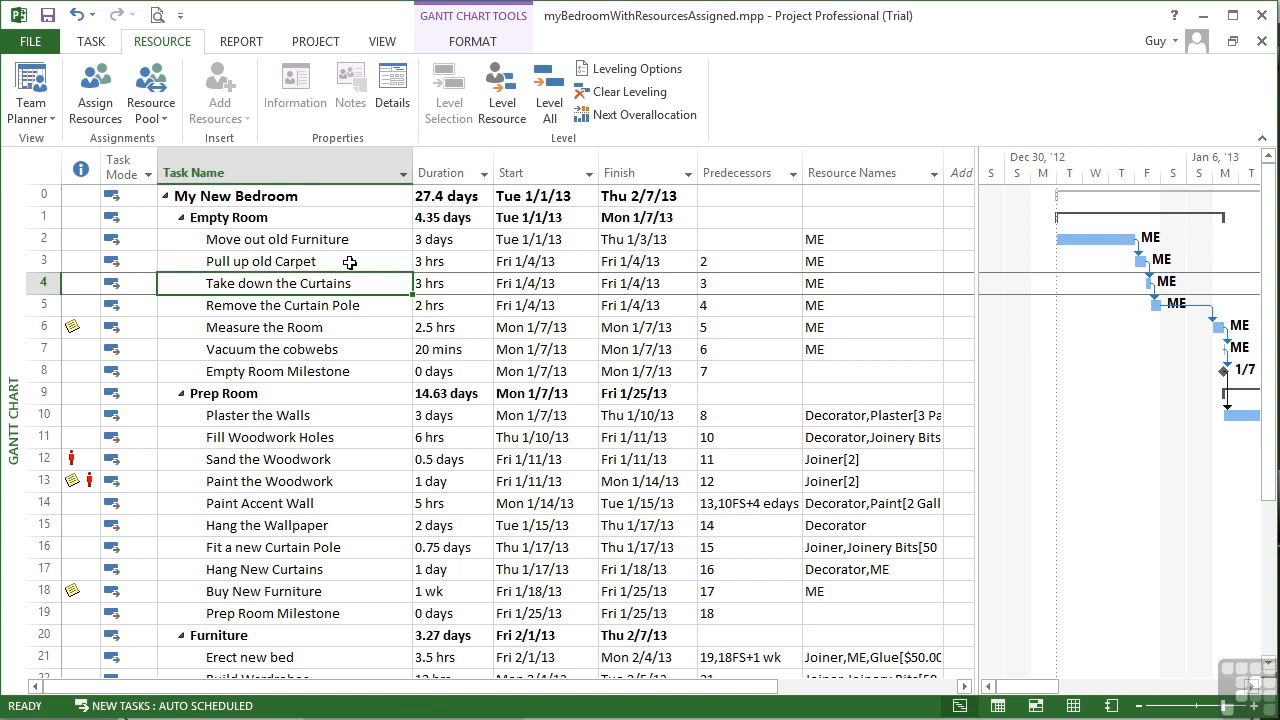
Step: Try to level only the Joiner resource from the Resource Sheet, and stop the leveling operation
left_click(381, 41)
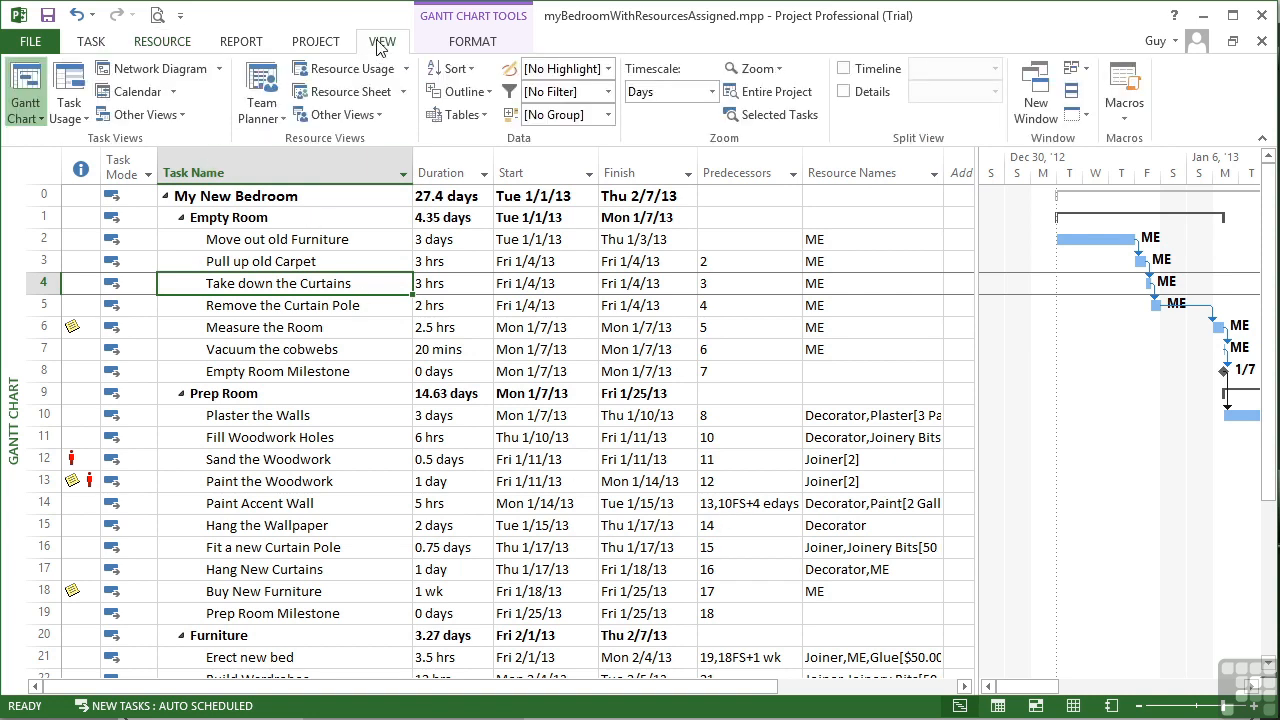
left_click(350, 91)
left_click(145, 245)
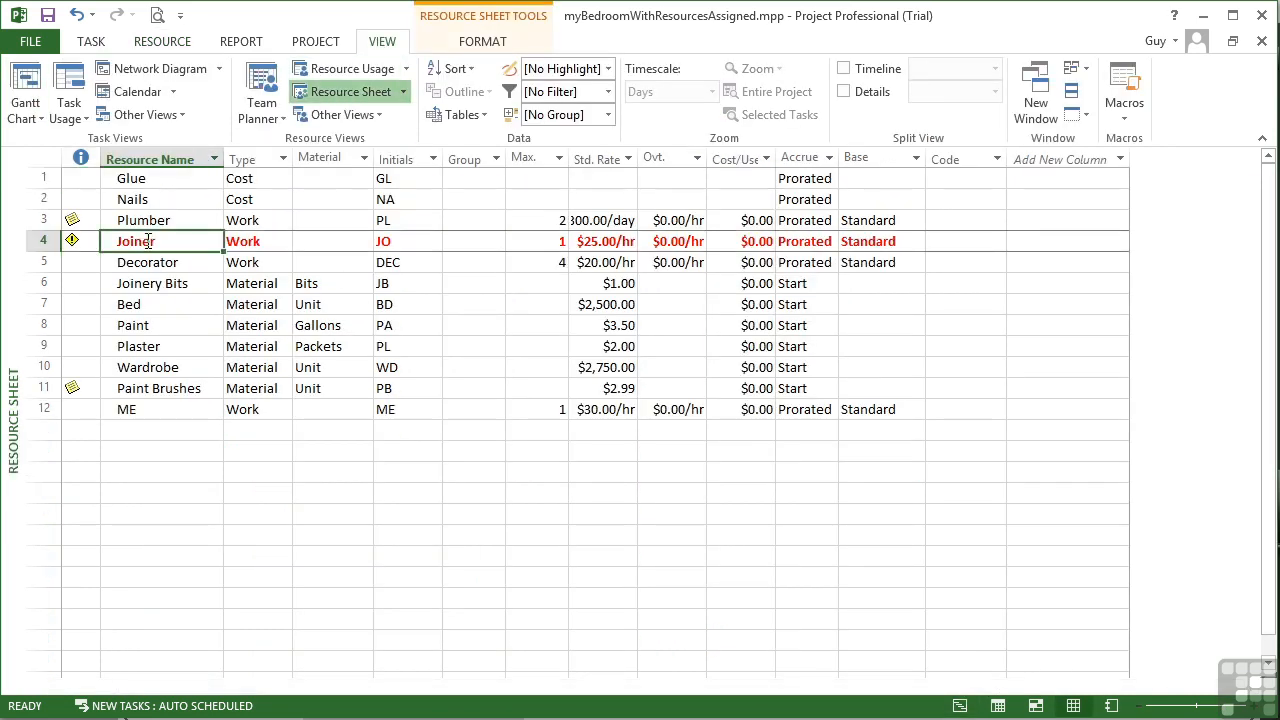
left_click(184, 44)
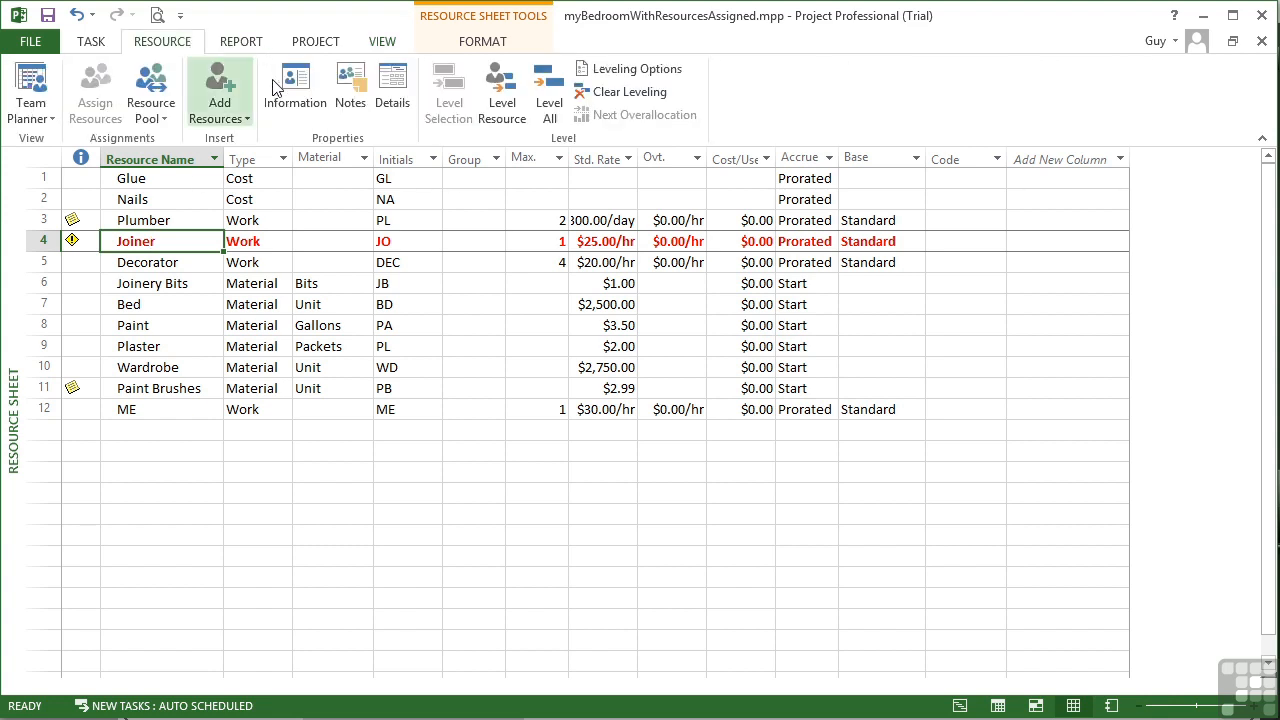
left_click(512, 107)
left_click(494, 273)
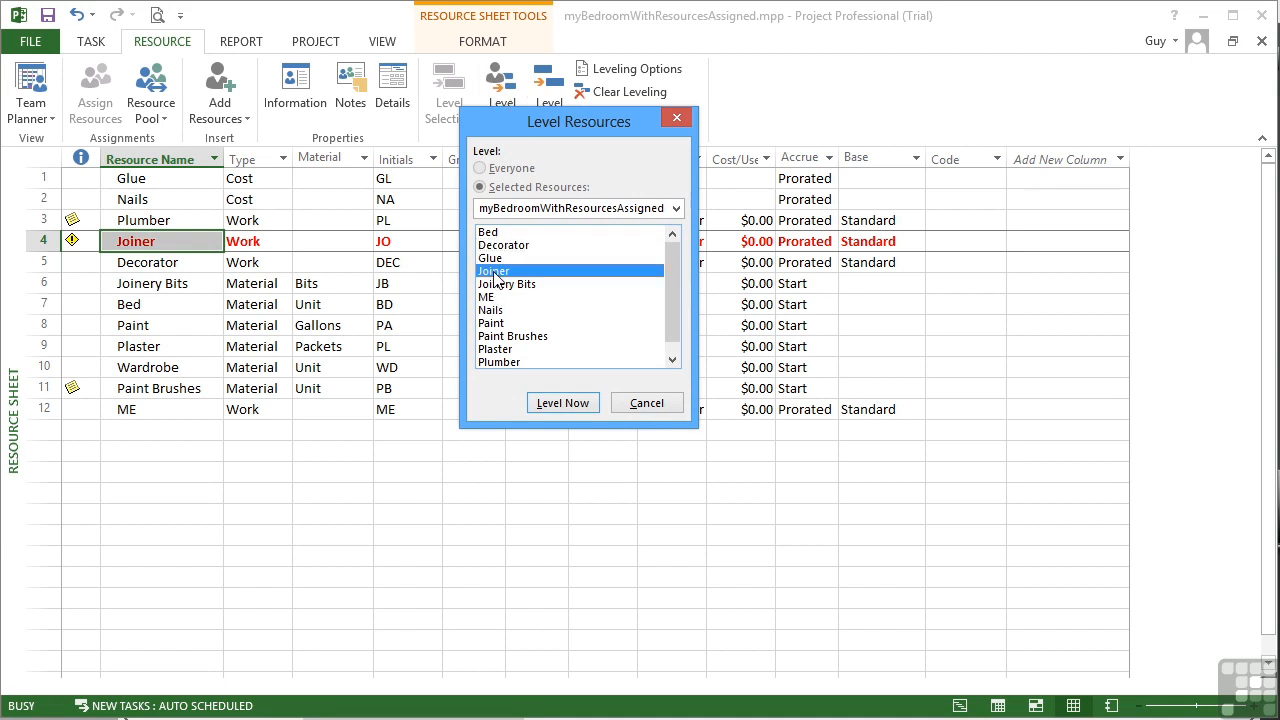
left_click(563, 404)
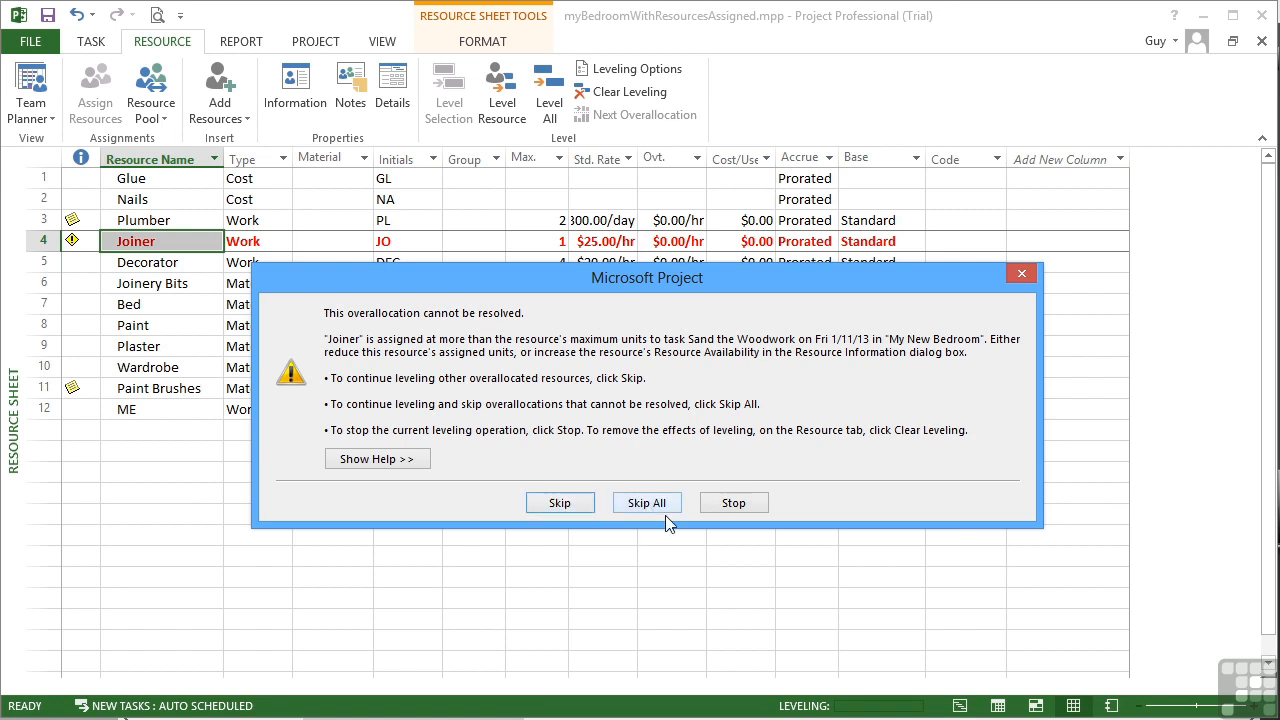
left_click(724, 505)
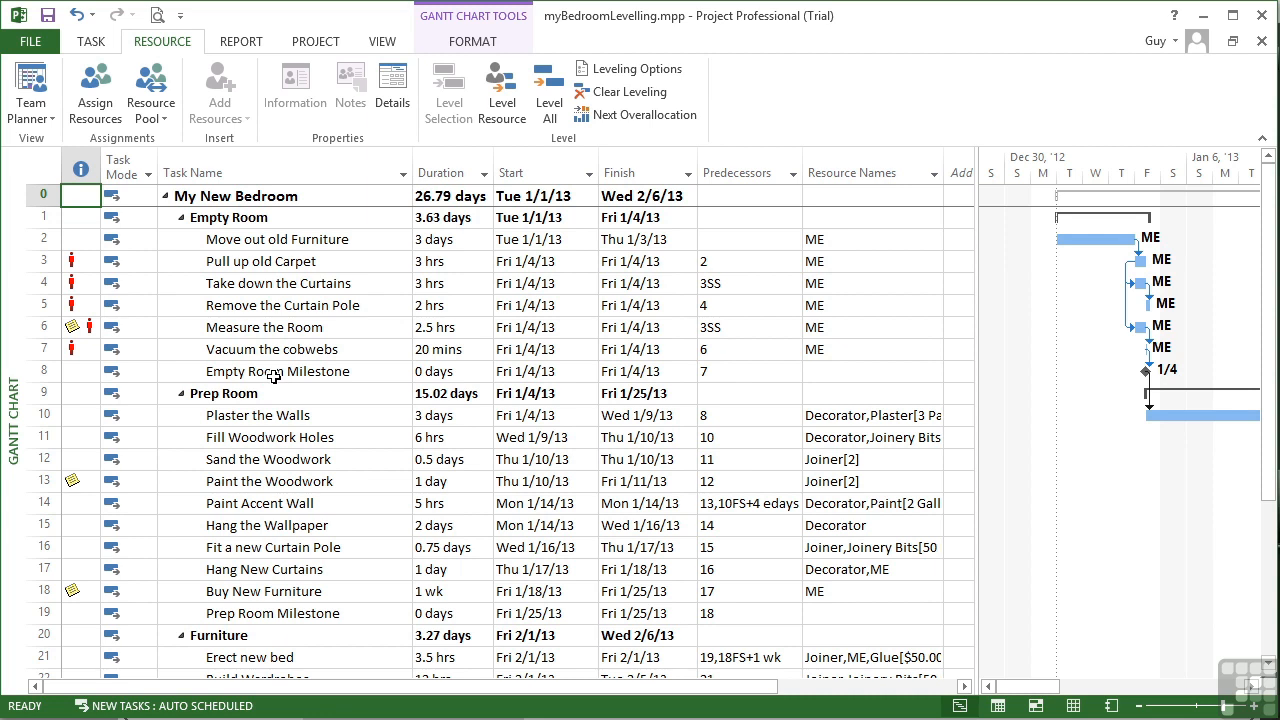
Step: Level only the overallocated ME resource from the Resource Sheet of myBedroomLevelling.mpp
left_click(365, 43)
left_click(338, 91)
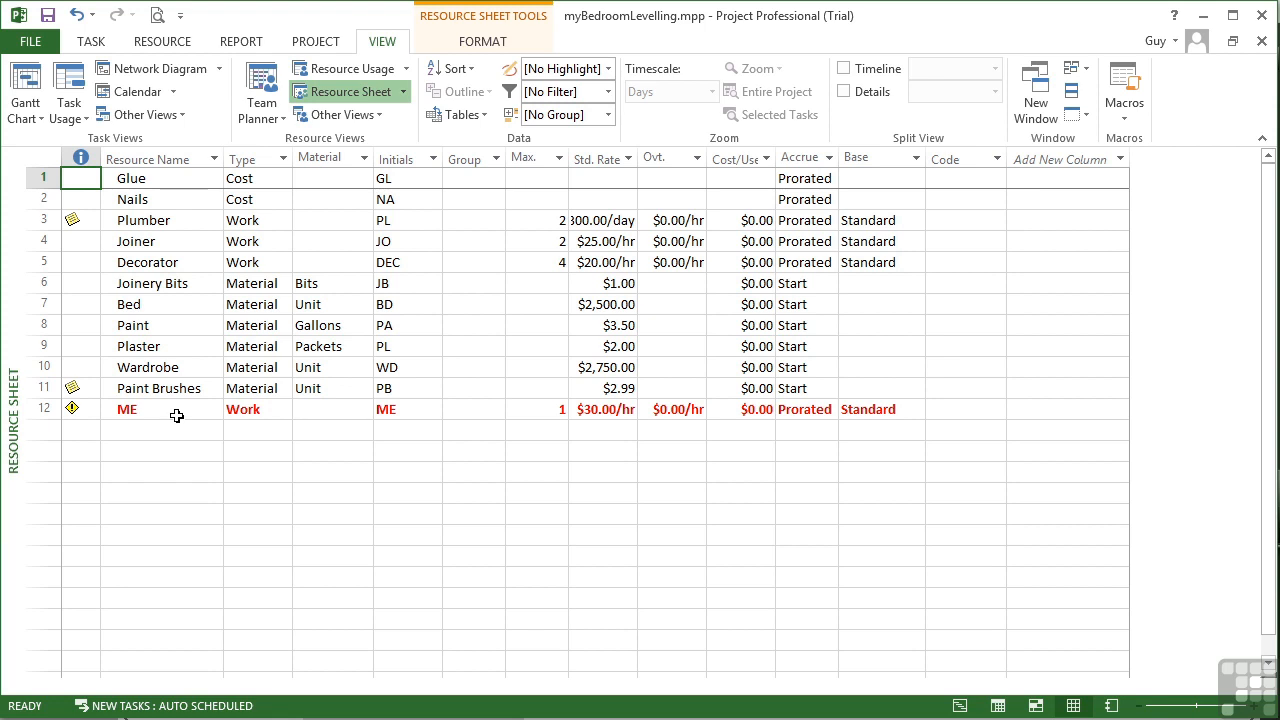
left_click(174, 408)
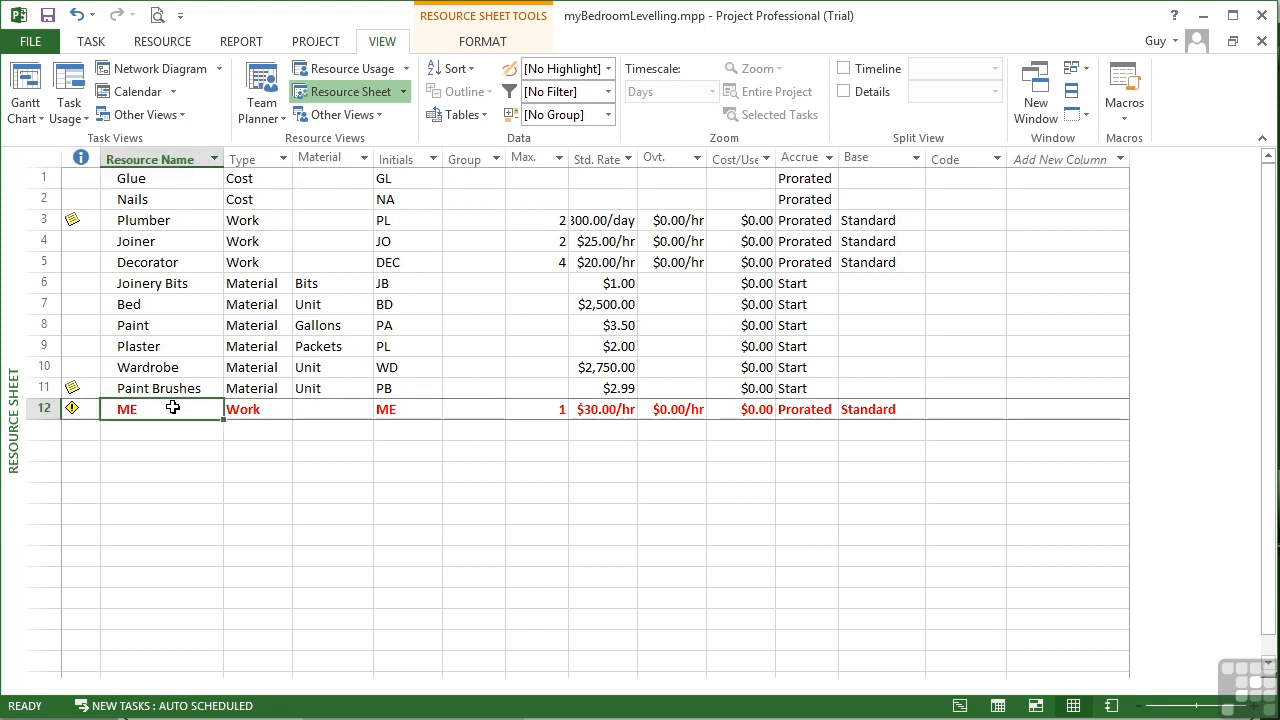
left_click(160, 45)
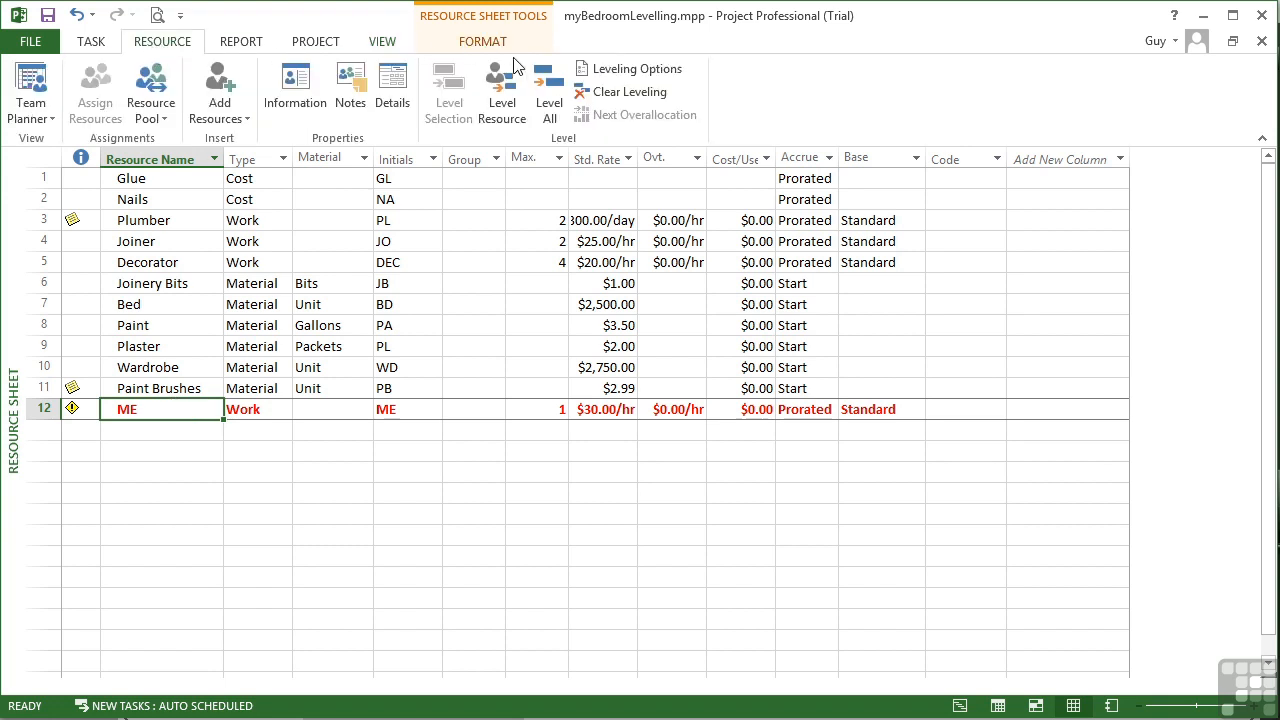
left_click(510, 96)
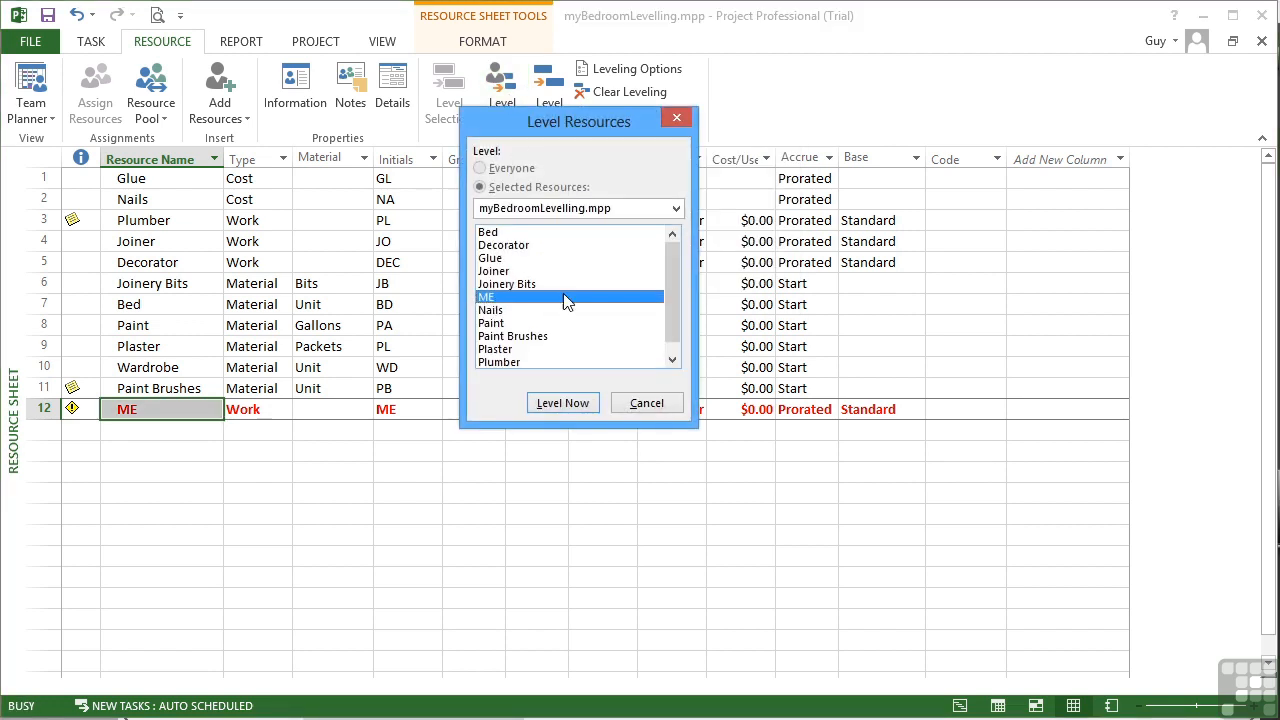
left_click(573, 404)
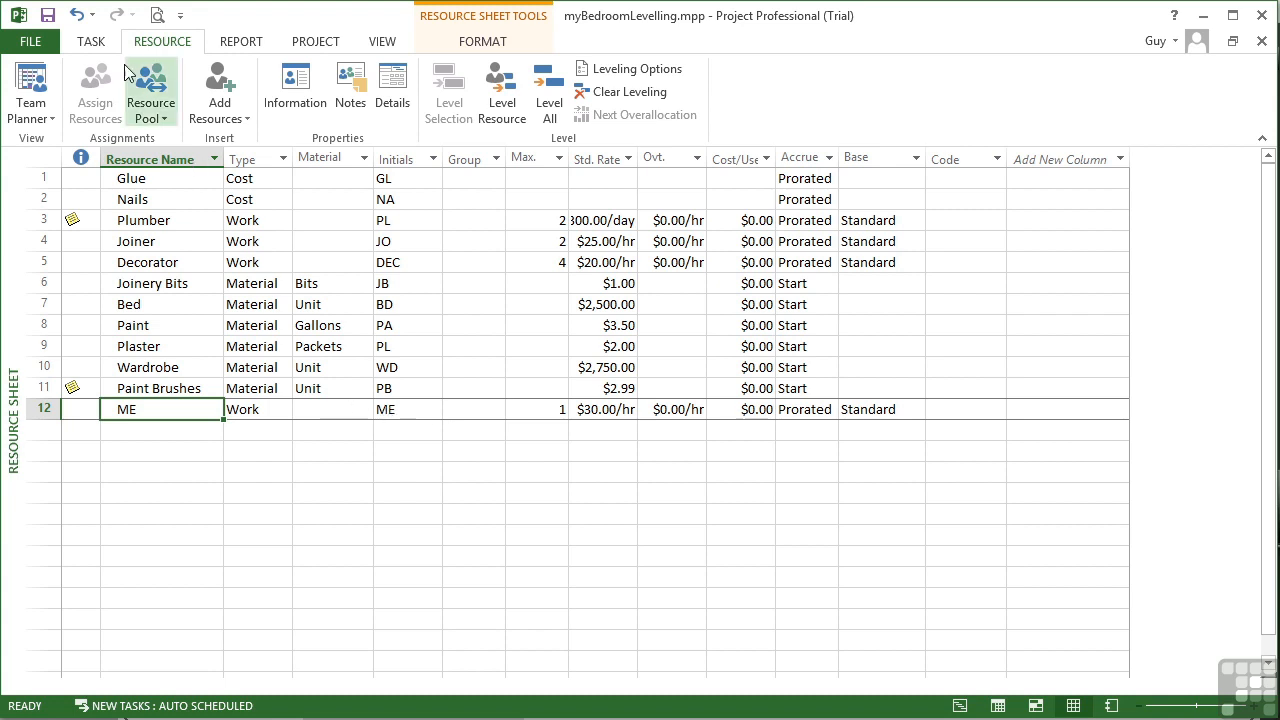
Step: Return to the Gantt Chart and switch the project to the Detail Gantt view
left_click(91, 44)
left_click(25, 85)
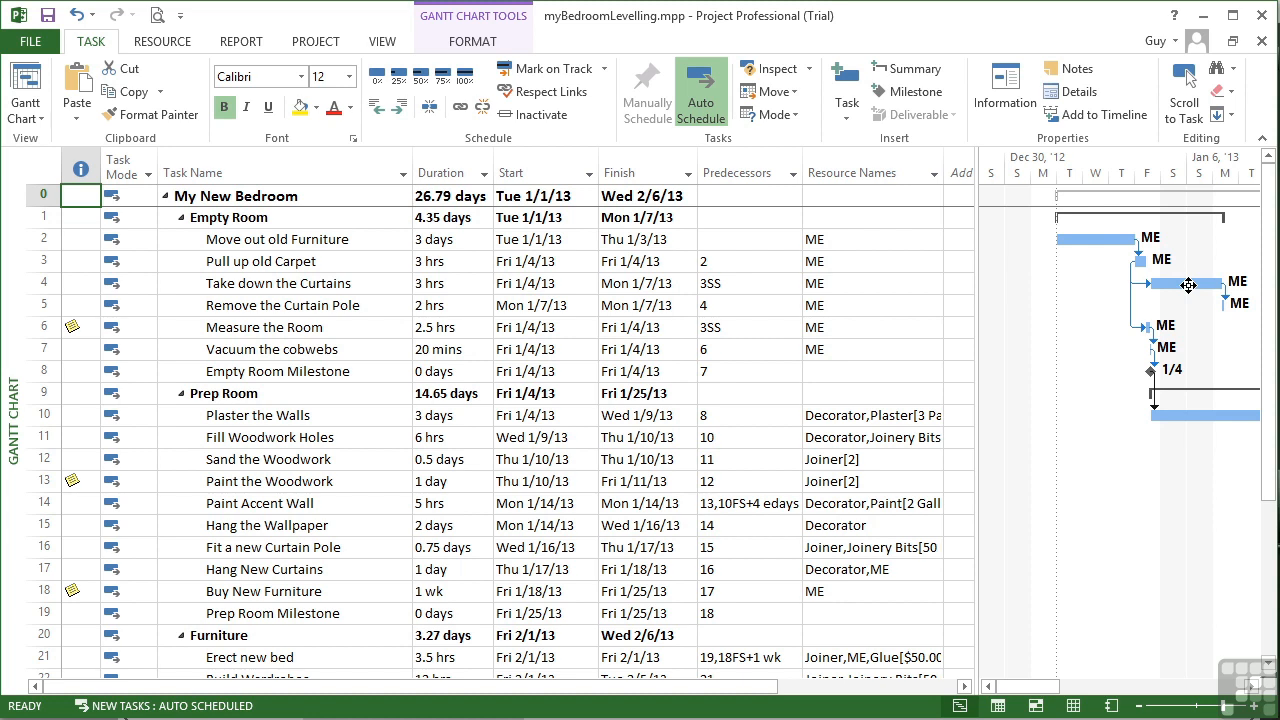
left_click(43, 118)
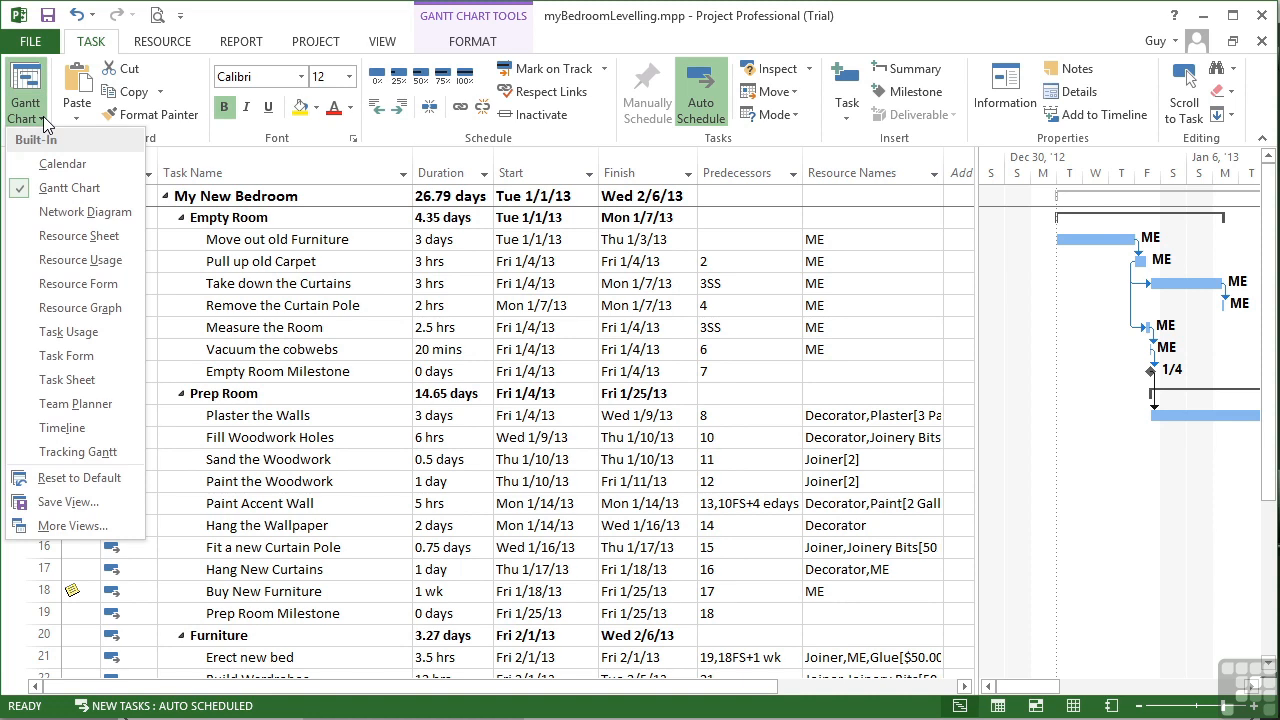
left_click(86, 526)
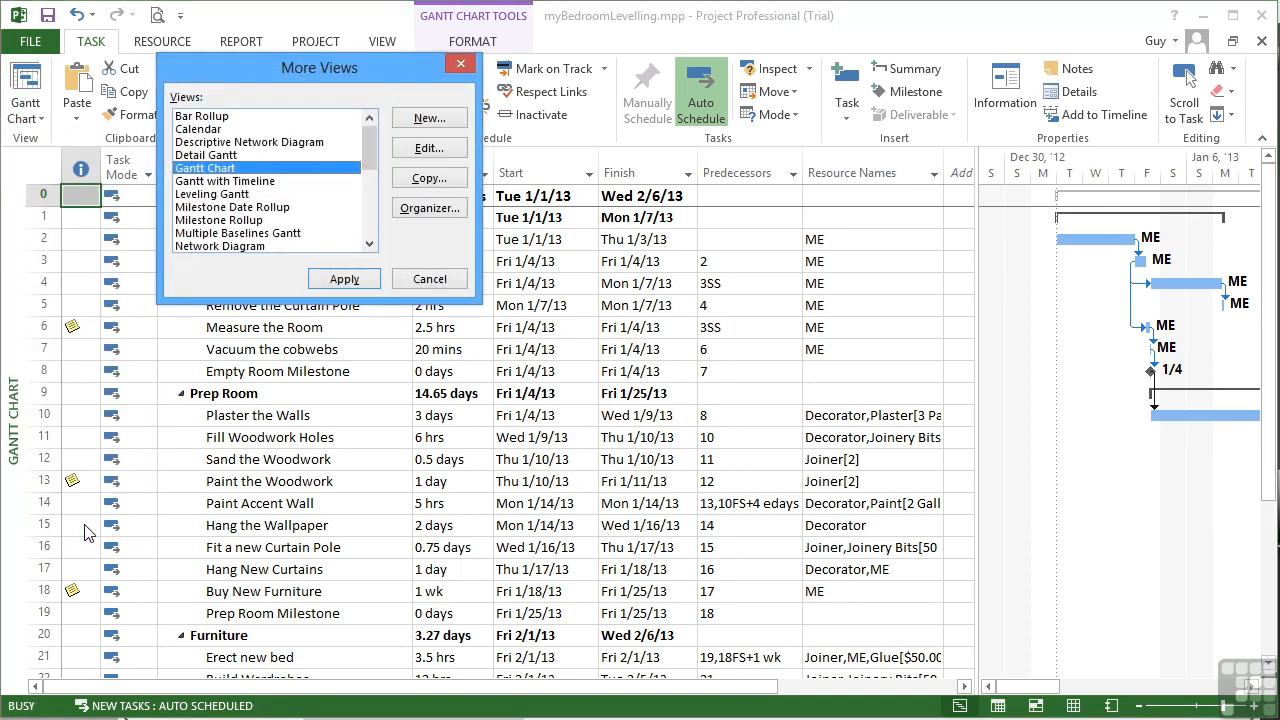
left_click(216, 156)
left_click(346, 278)
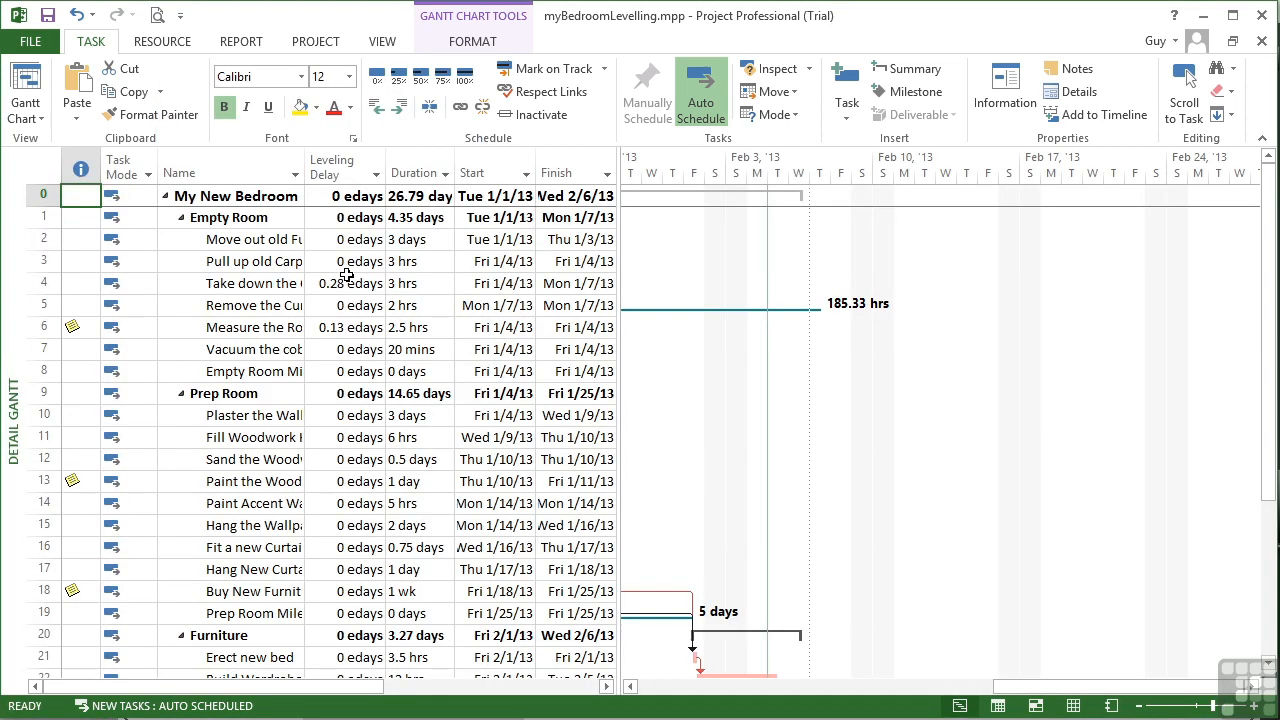
Step: Fit the Name column to its contents and widen the task table to reveal the Finish and Successors columns
left_click(890, 688)
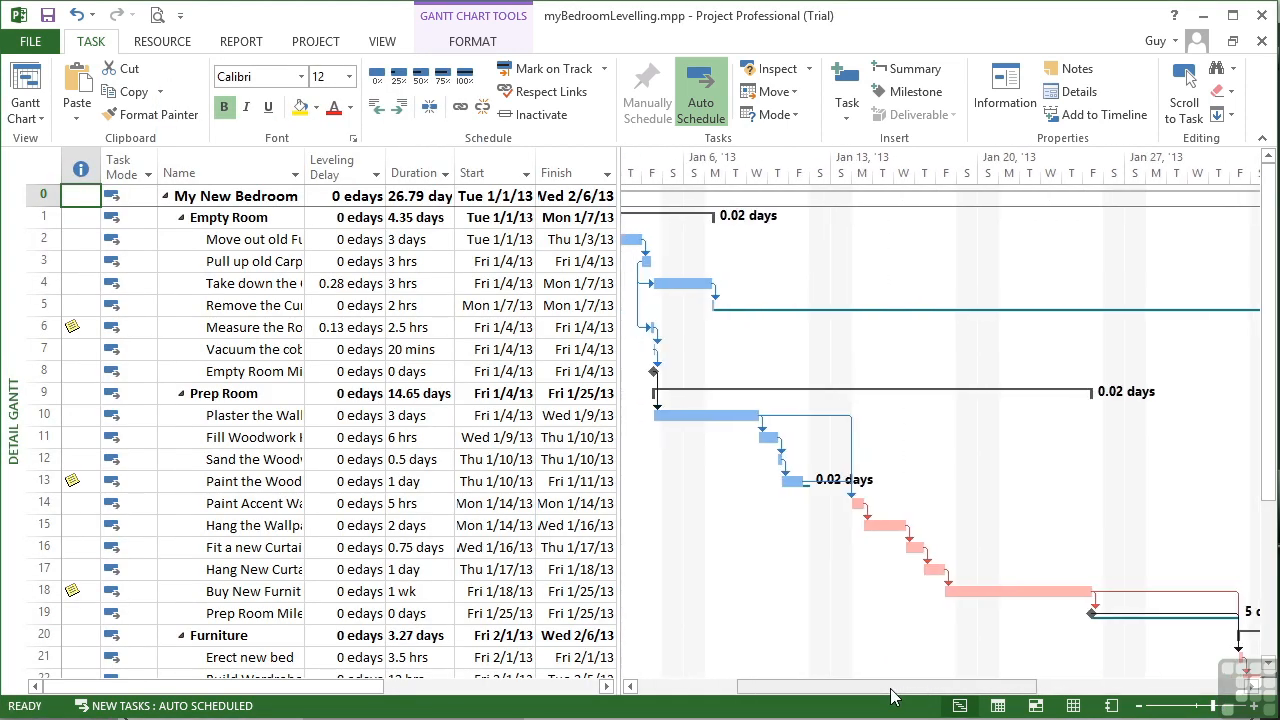
left_click_drag(972, 687, 819, 687)
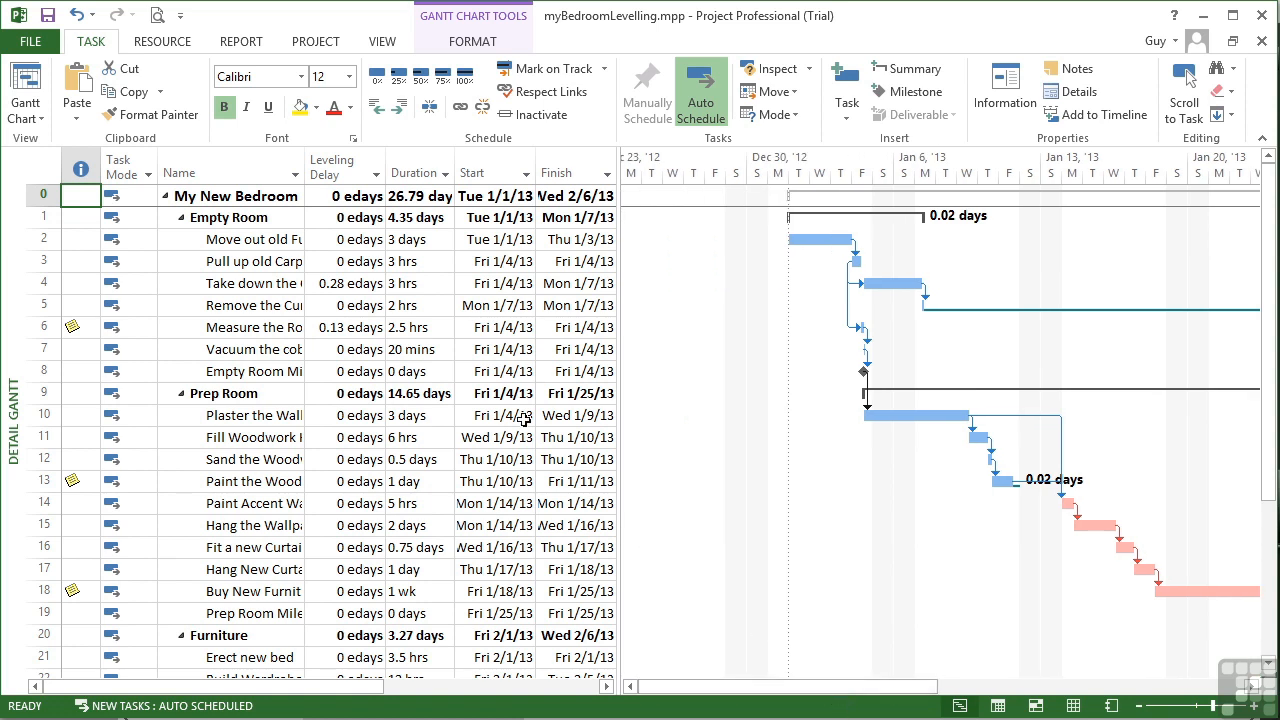
double_click(304, 171)
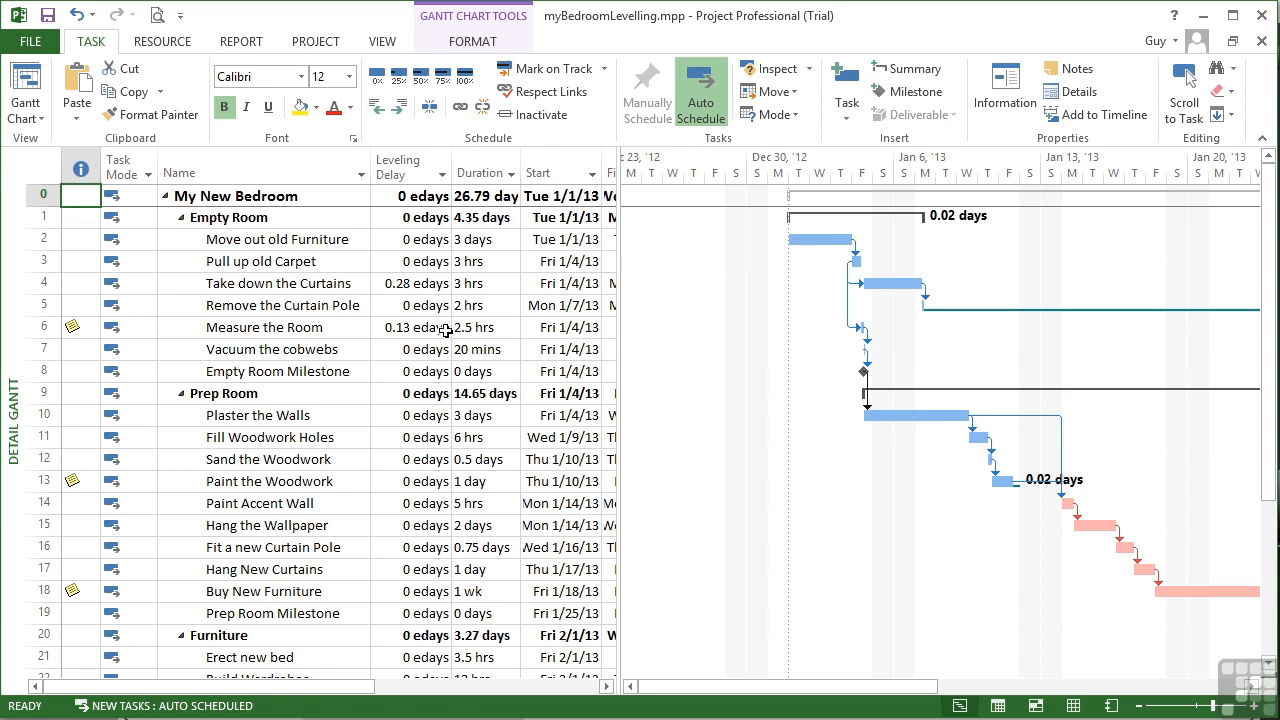
left_click_drag(934, 689, 960, 706)
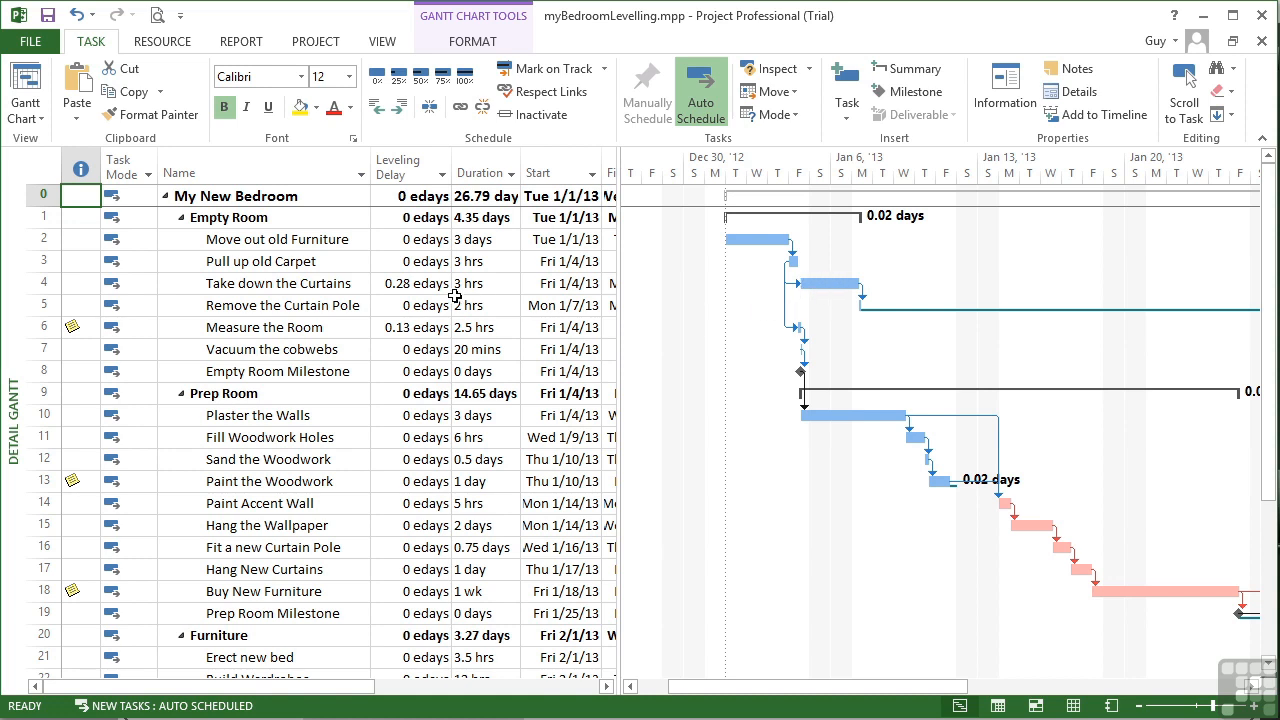
left_click_drag(620, 305, 777, 316)
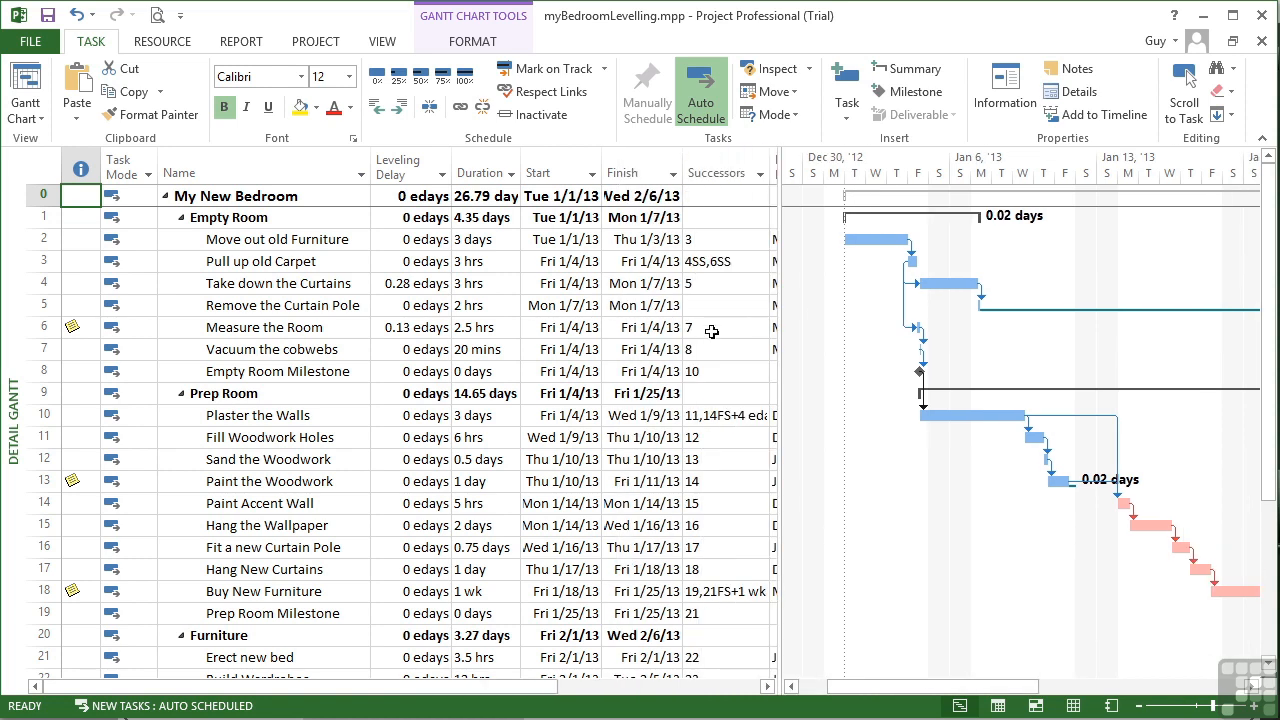
Step: Switch to the Leveling Gantt view and widen its task table to show the full Finish column
left_click(40, 119)
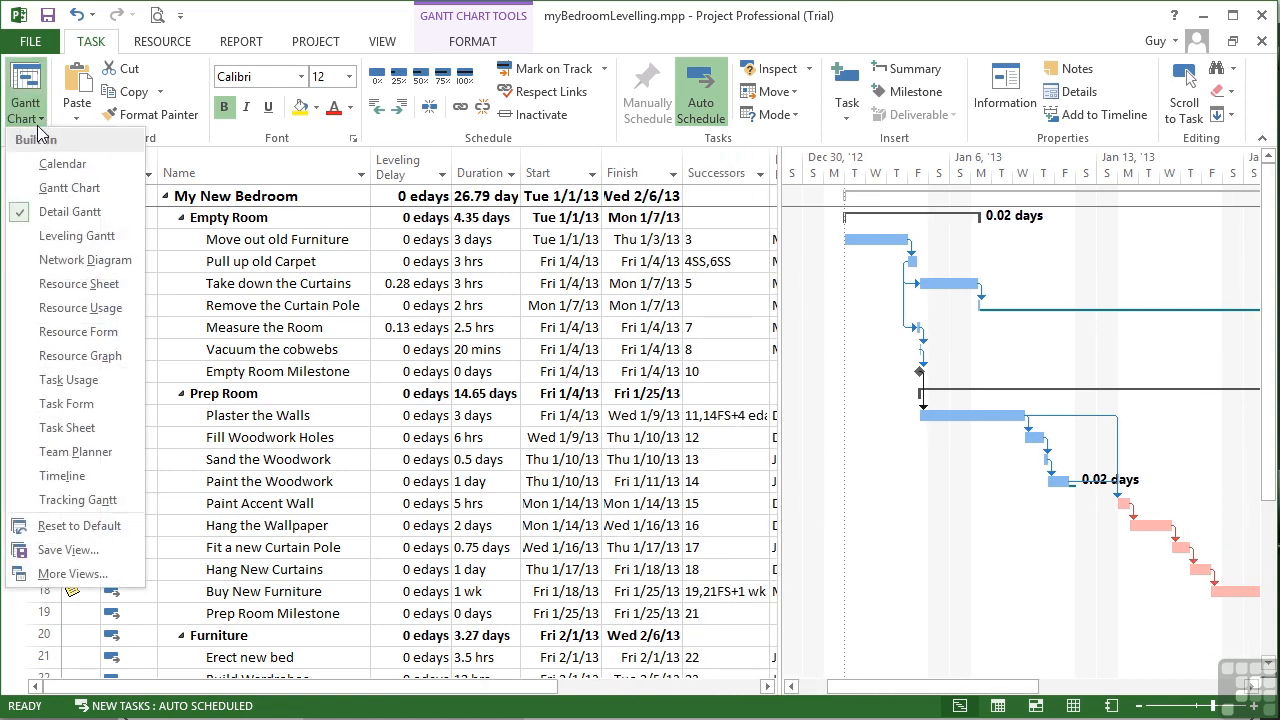
left_click(48, 574)
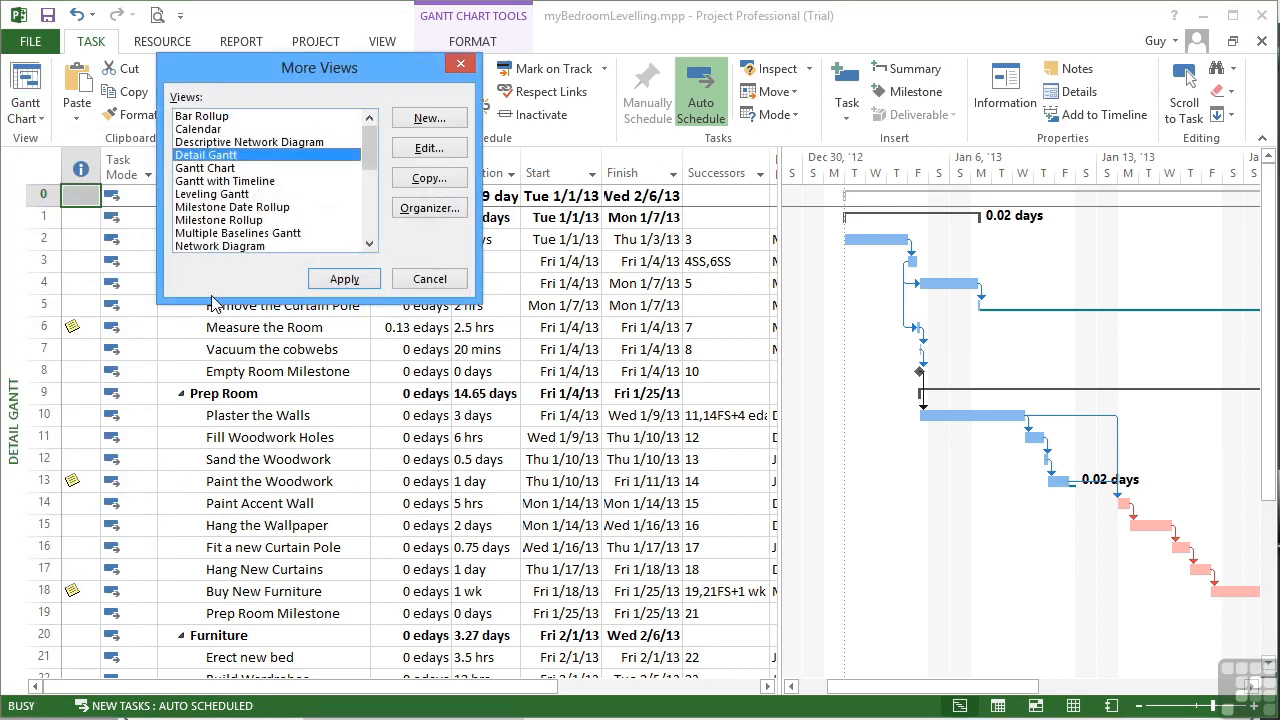
left_click(222, 194)
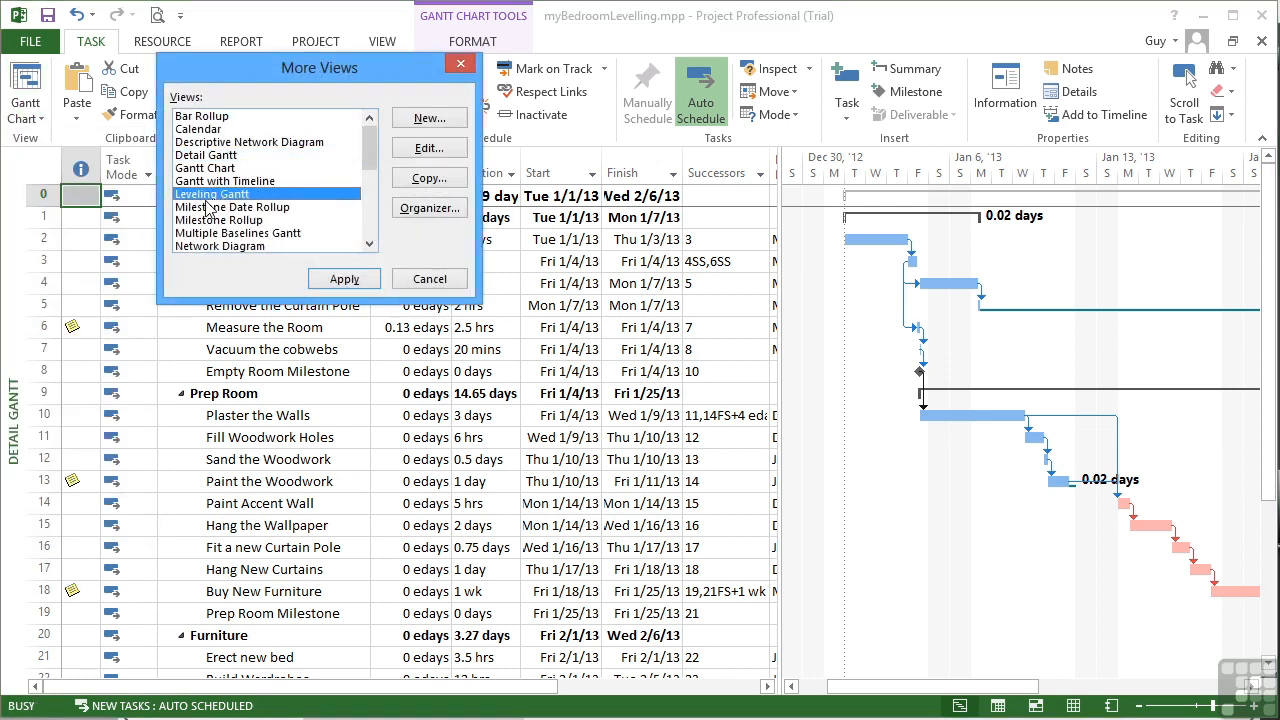
left_click(343, 278)
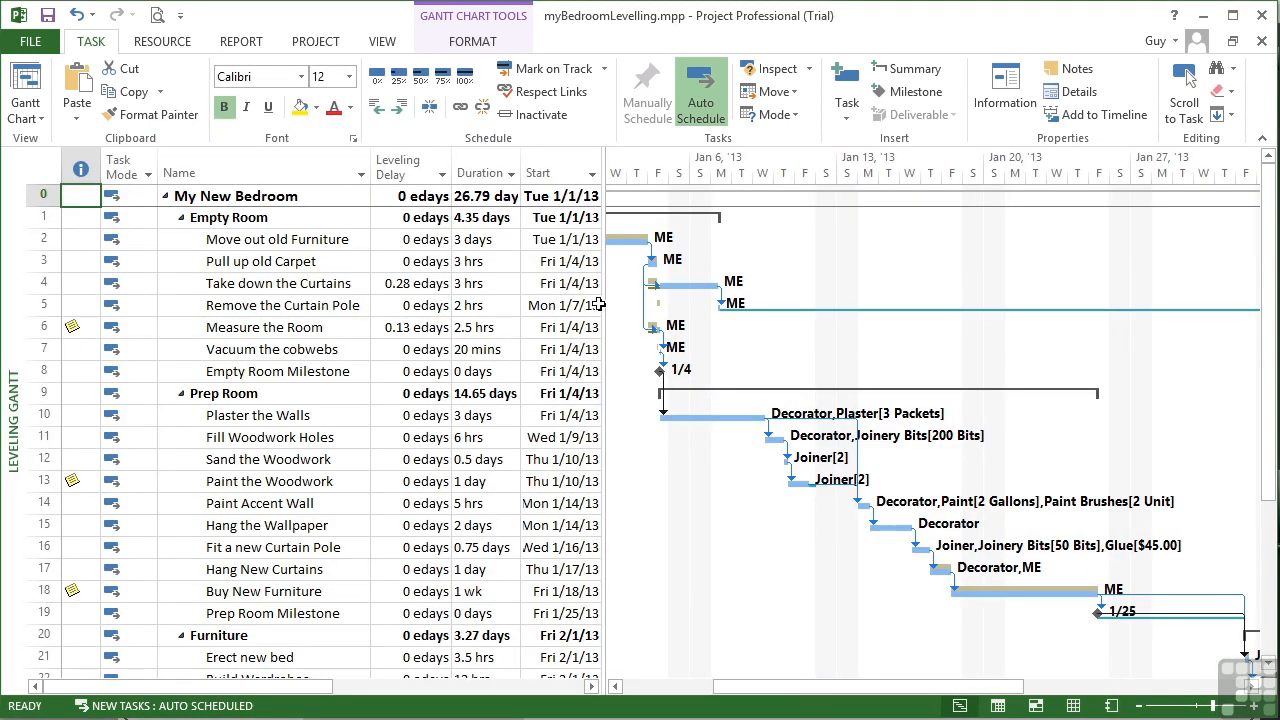
left_click_drag(601, 303, 712, 303)
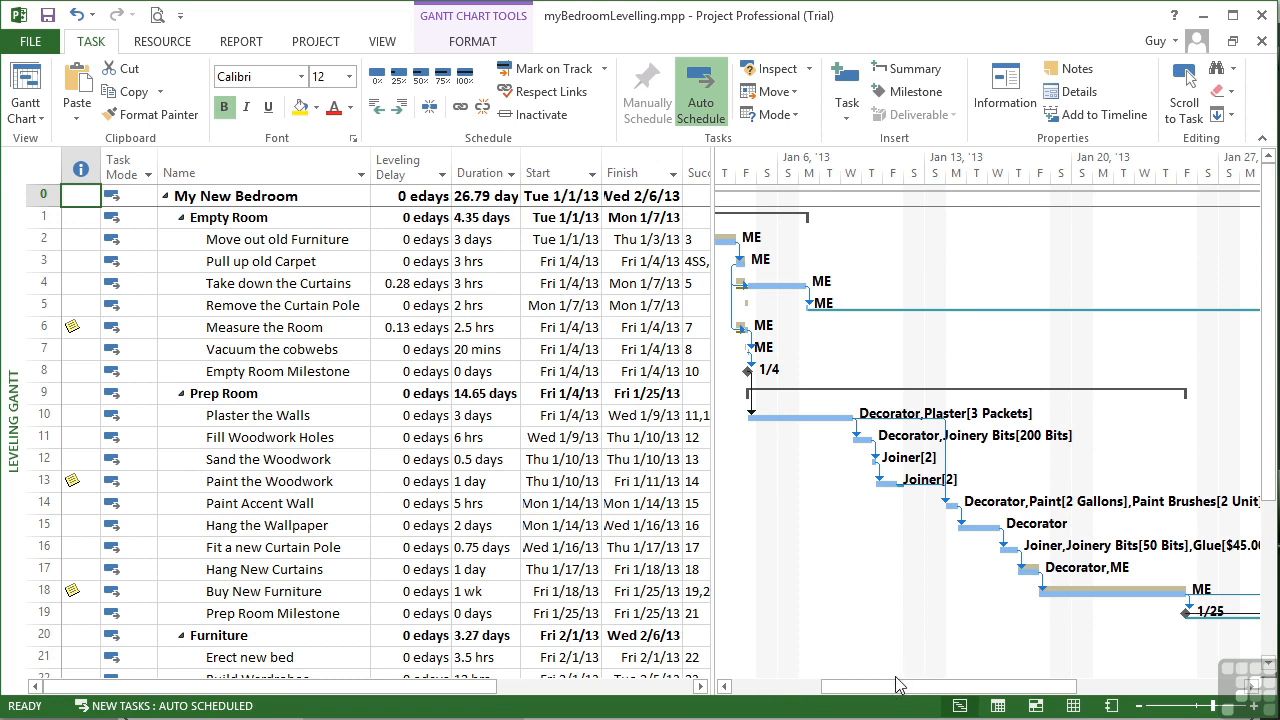
Step: Examine the original and leveled task bars across the whole project timeline, from Empty Room to Launch Night
left_click_drag(895, 690, 836, 690)
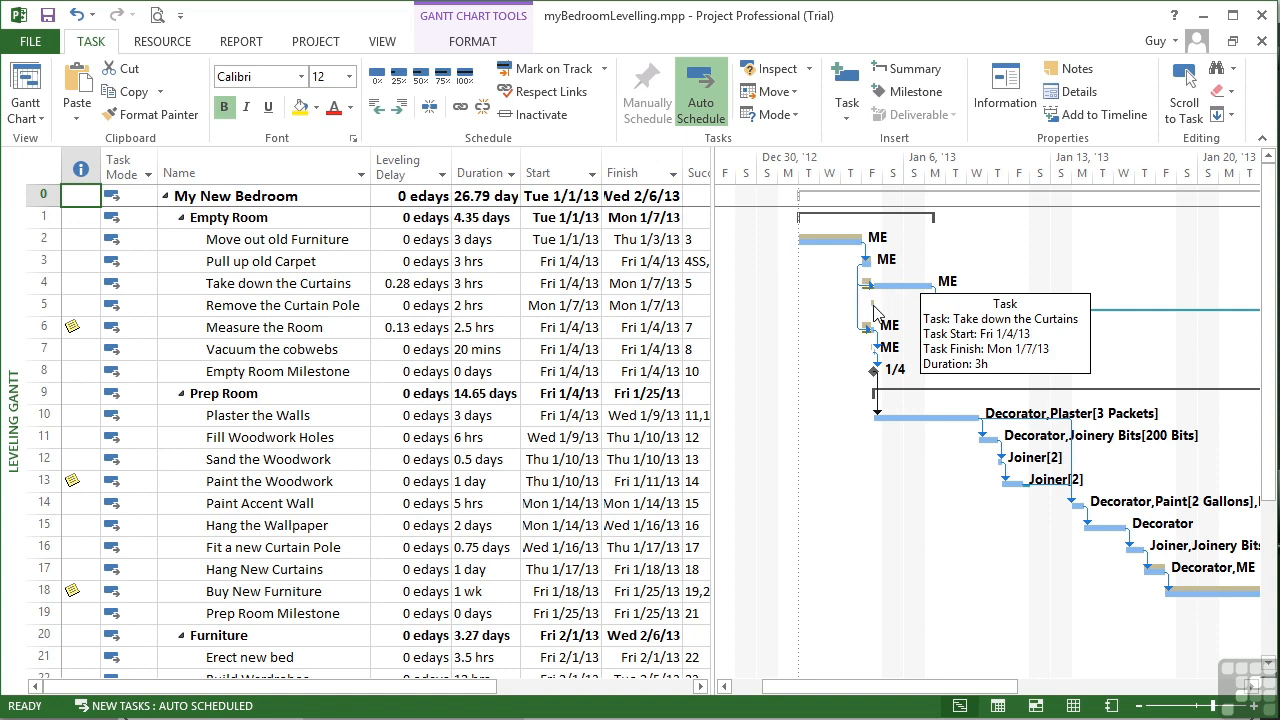
mouse_move(874, 312)
left_click_drag(1071, 693, 1163, 692)
scroll(1110, 566, "down", 4)
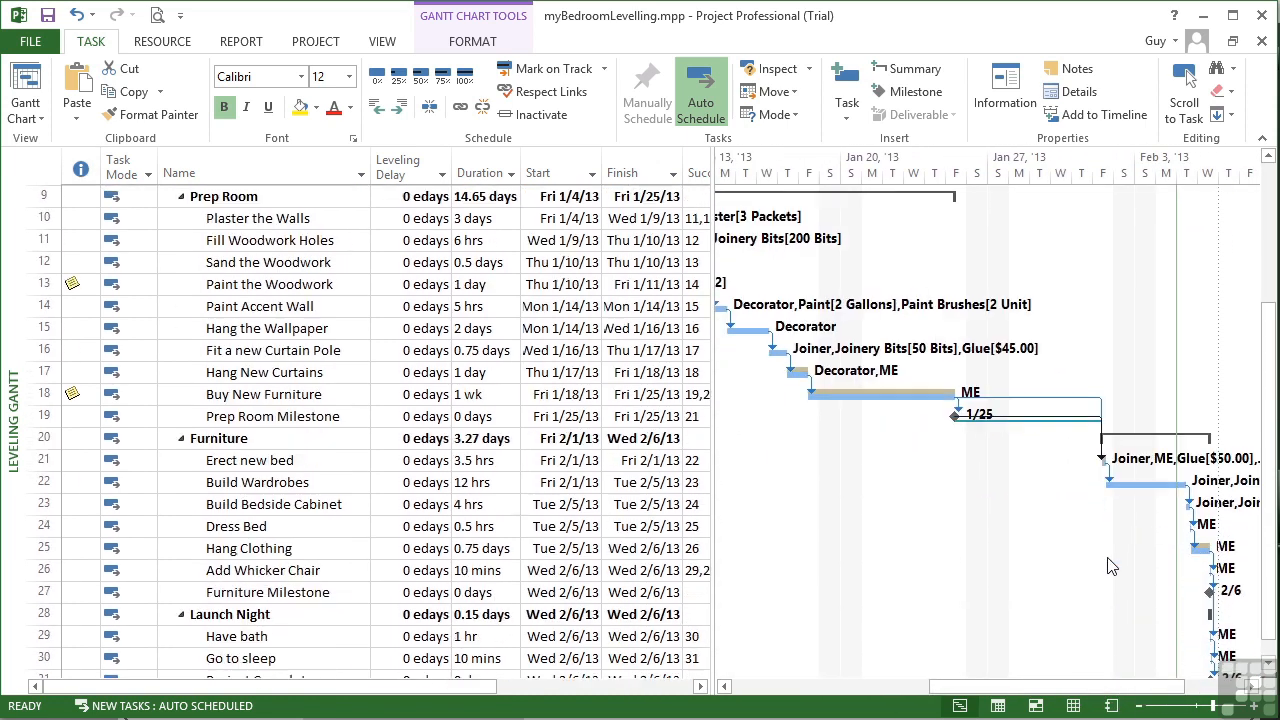
left_click_drag(1169, 686, 1092, 689)
scroll(876, 531, "up", 4)
left_click_drag(935, 689, 855, 689)
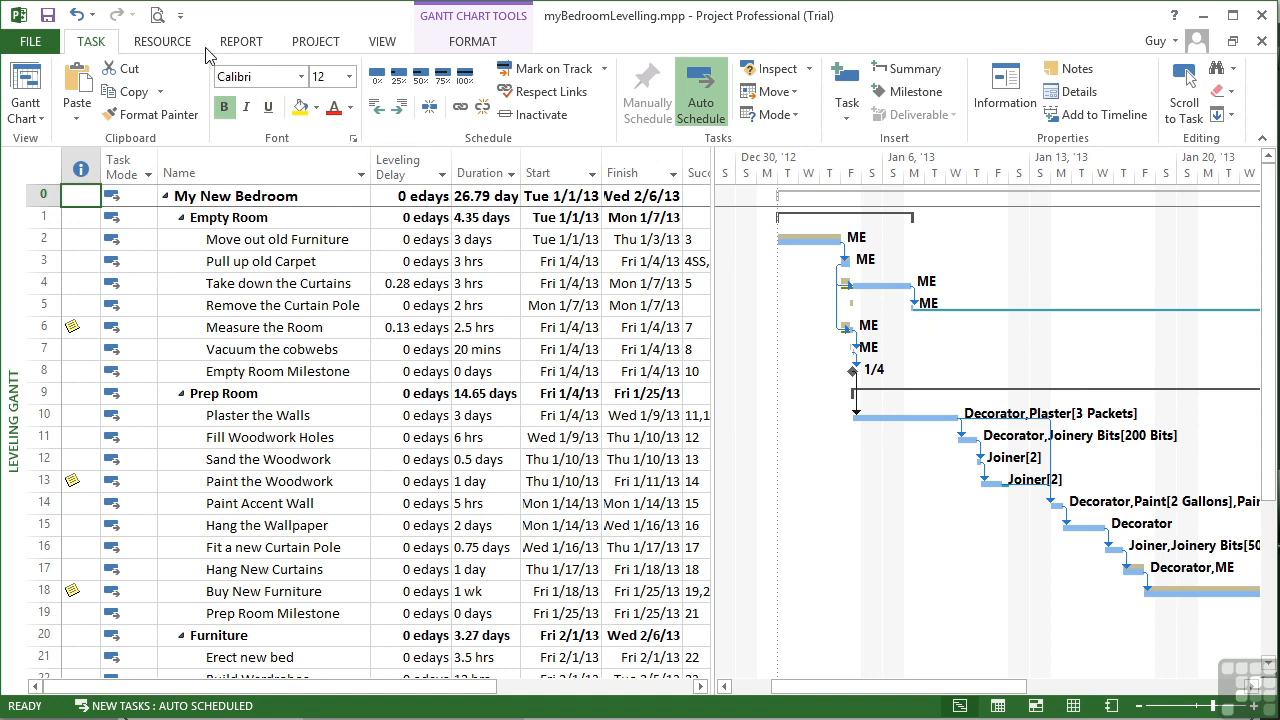
Step: Switch to the Resource Sheet and check the ME resource for overallocation
left_click(380, 41)
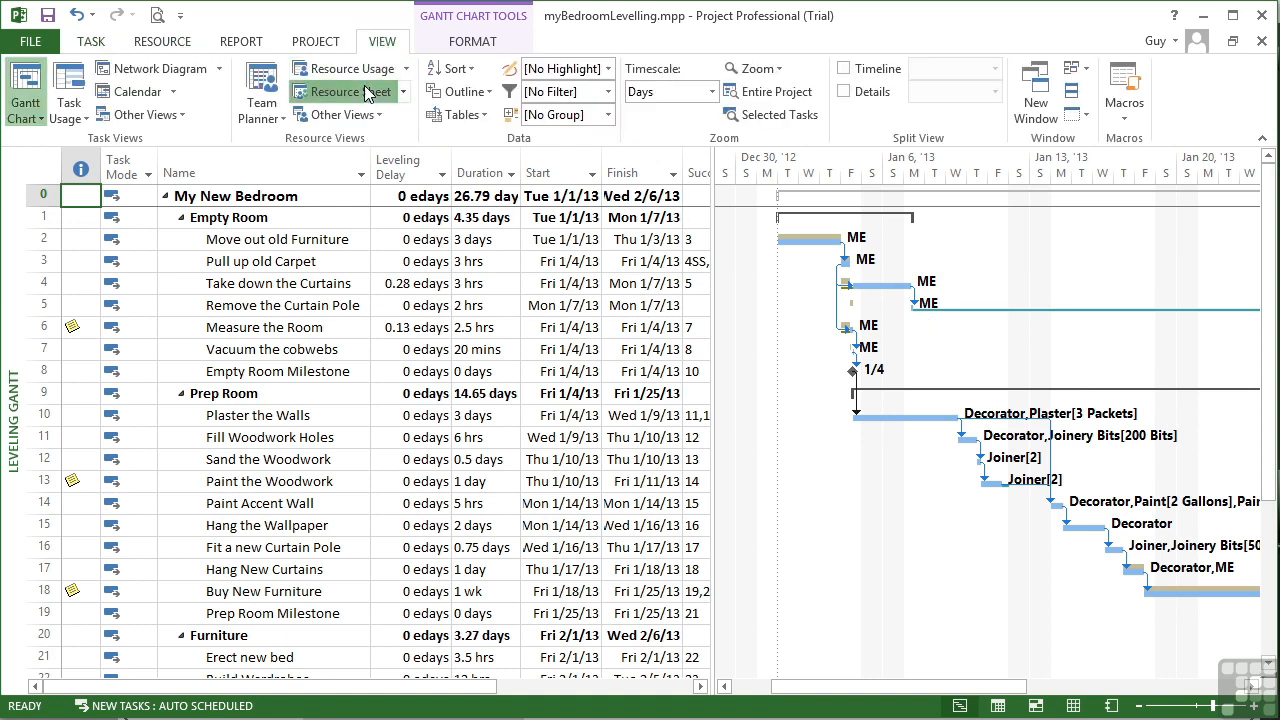
left_click(365, 90)
left_click(177, 409)
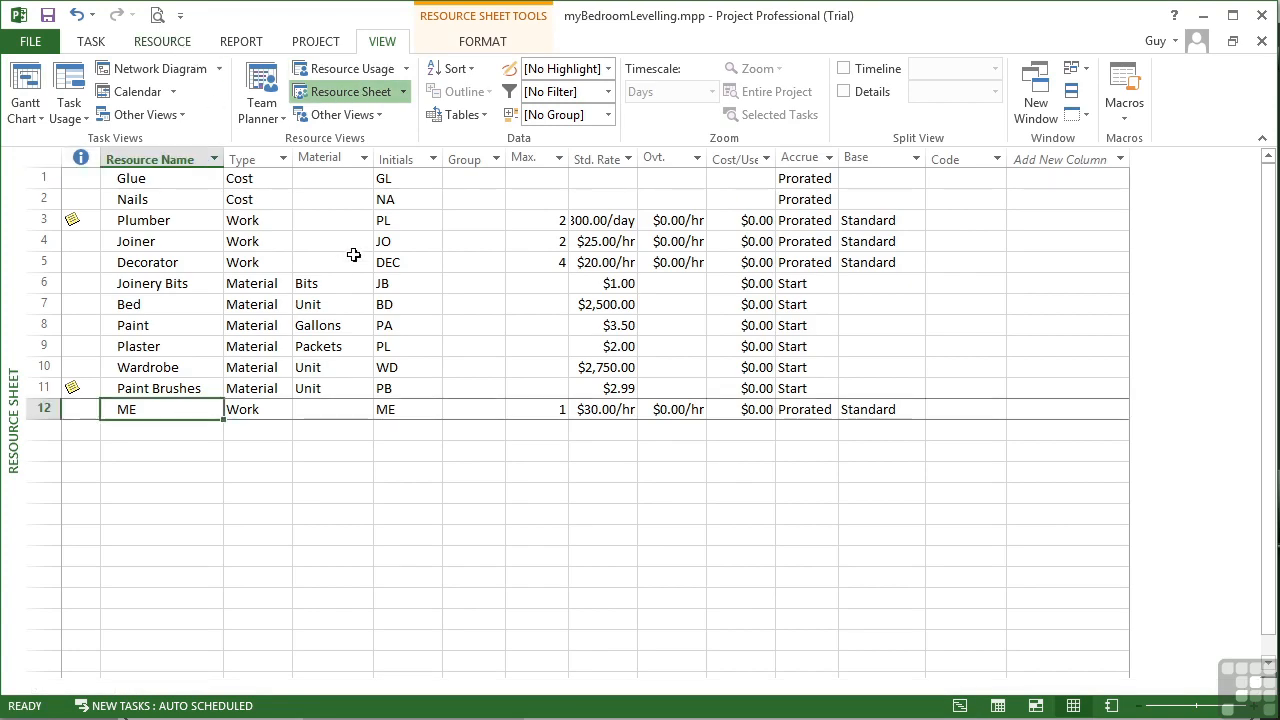
left_click(180, 46)
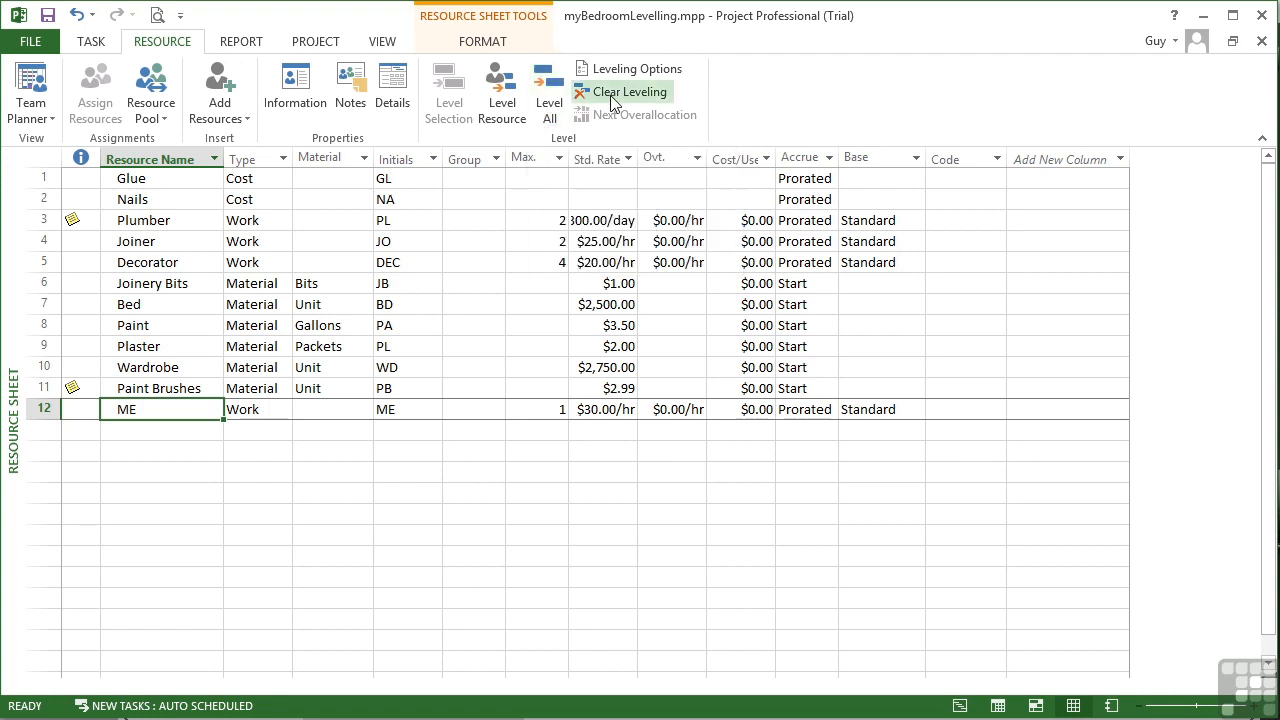
Step: Return to the Leveling Gantt view, clear leveling for the entire project and check the overallocation indicators on the Empty Room tasks
left_click(89, 43)
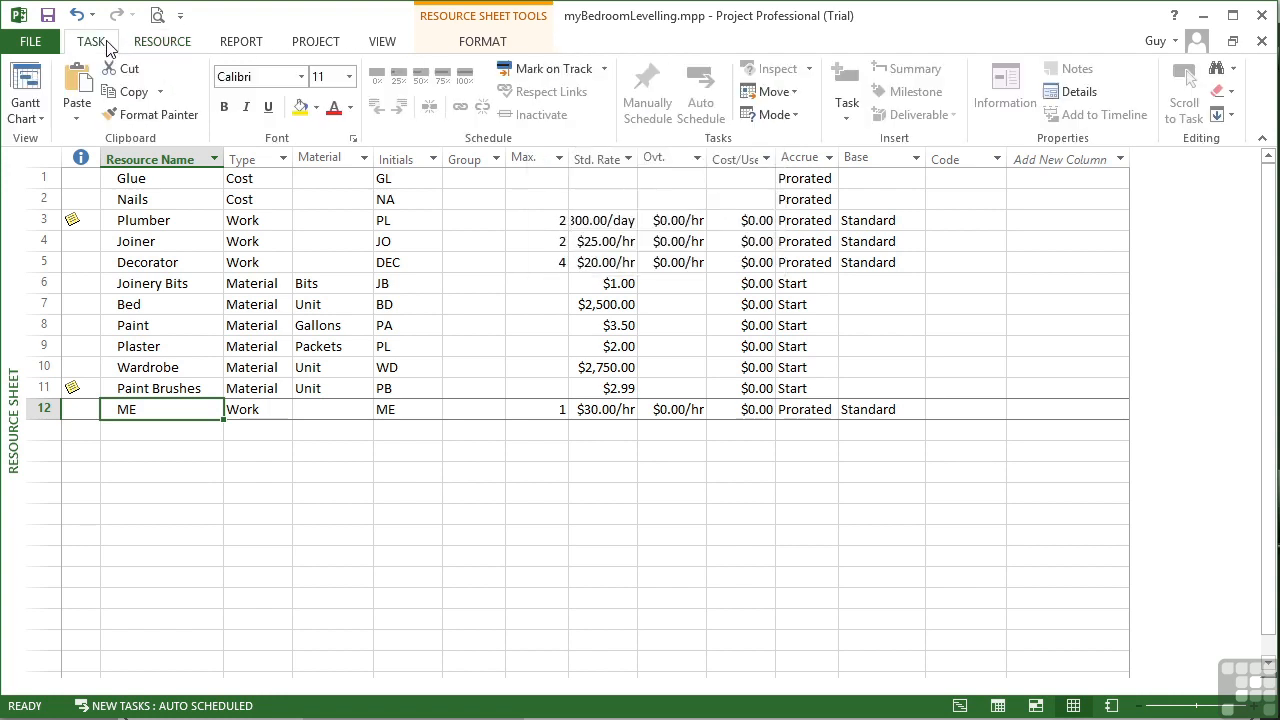
left_click(20, 103)
left_click(180, 43)
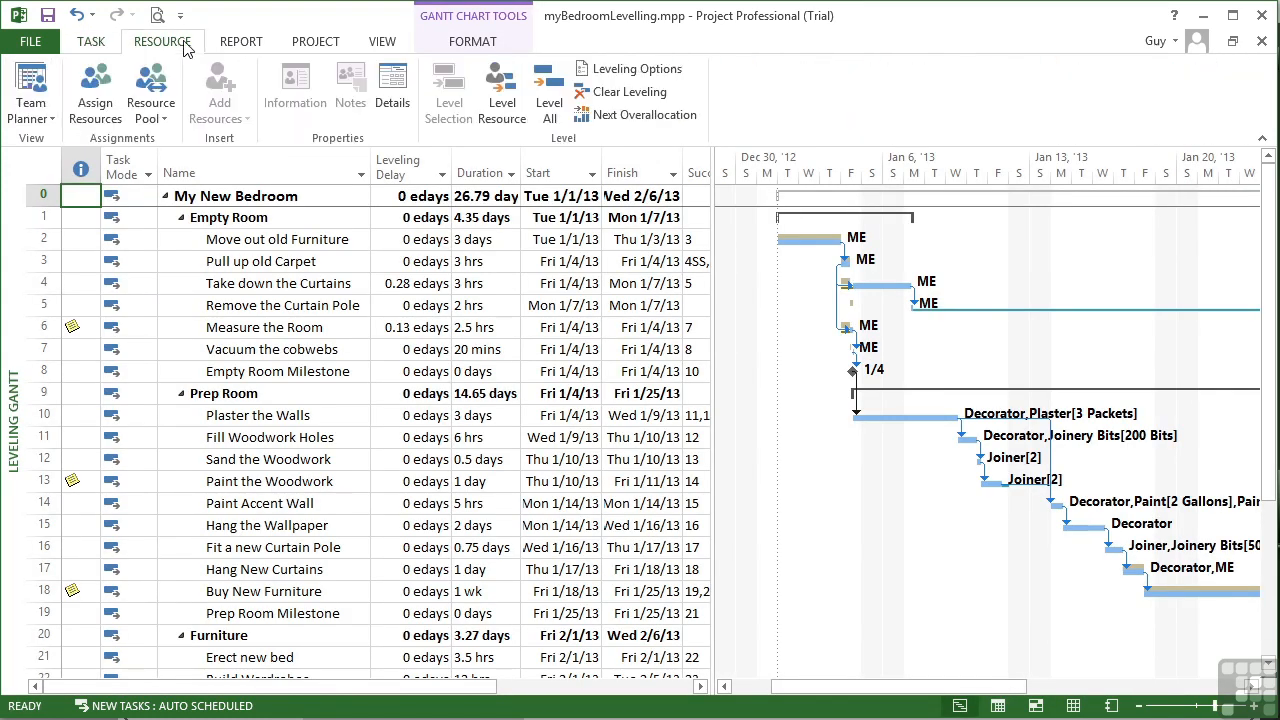
left_click(630, 92)
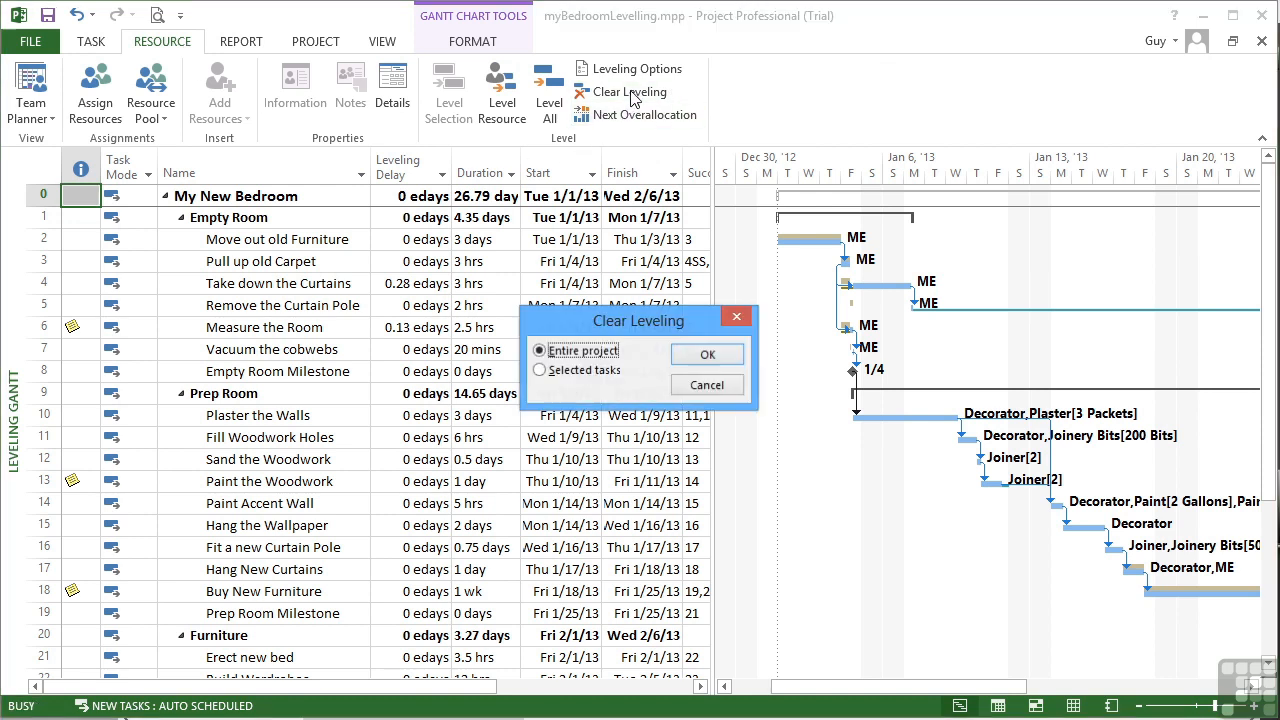
left_click(707, 358)
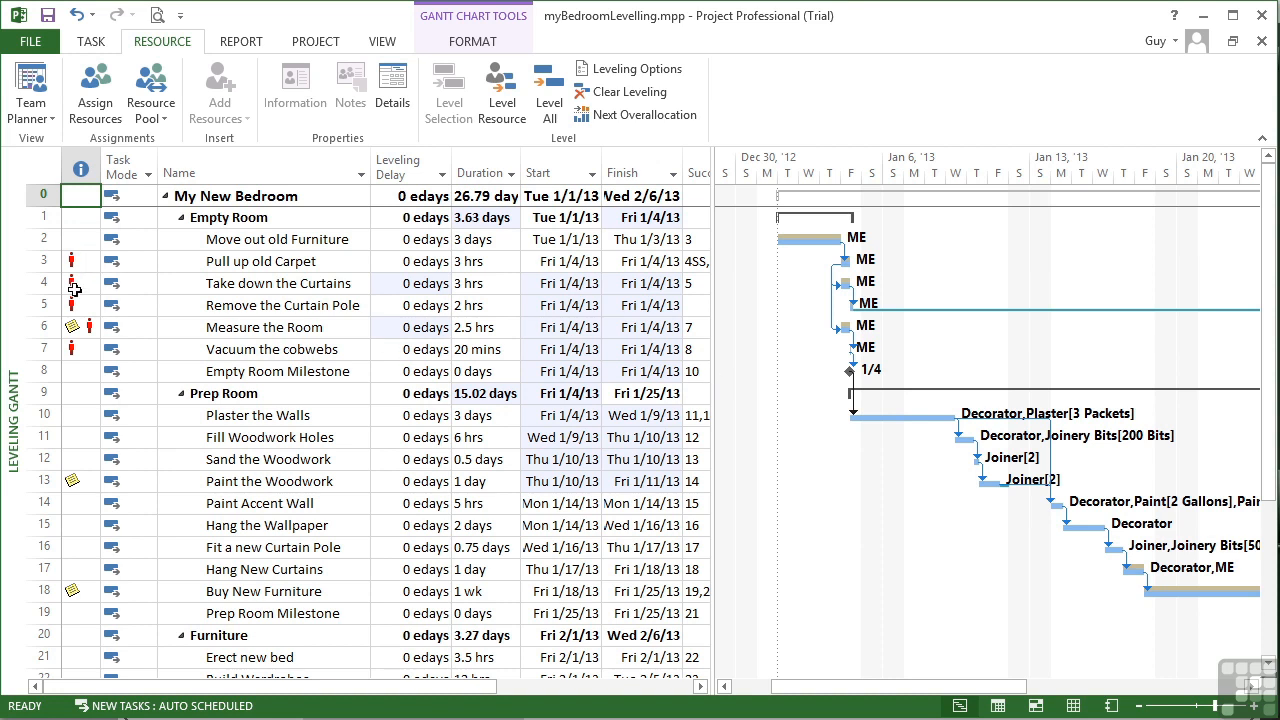
mouse_move(94, 348)
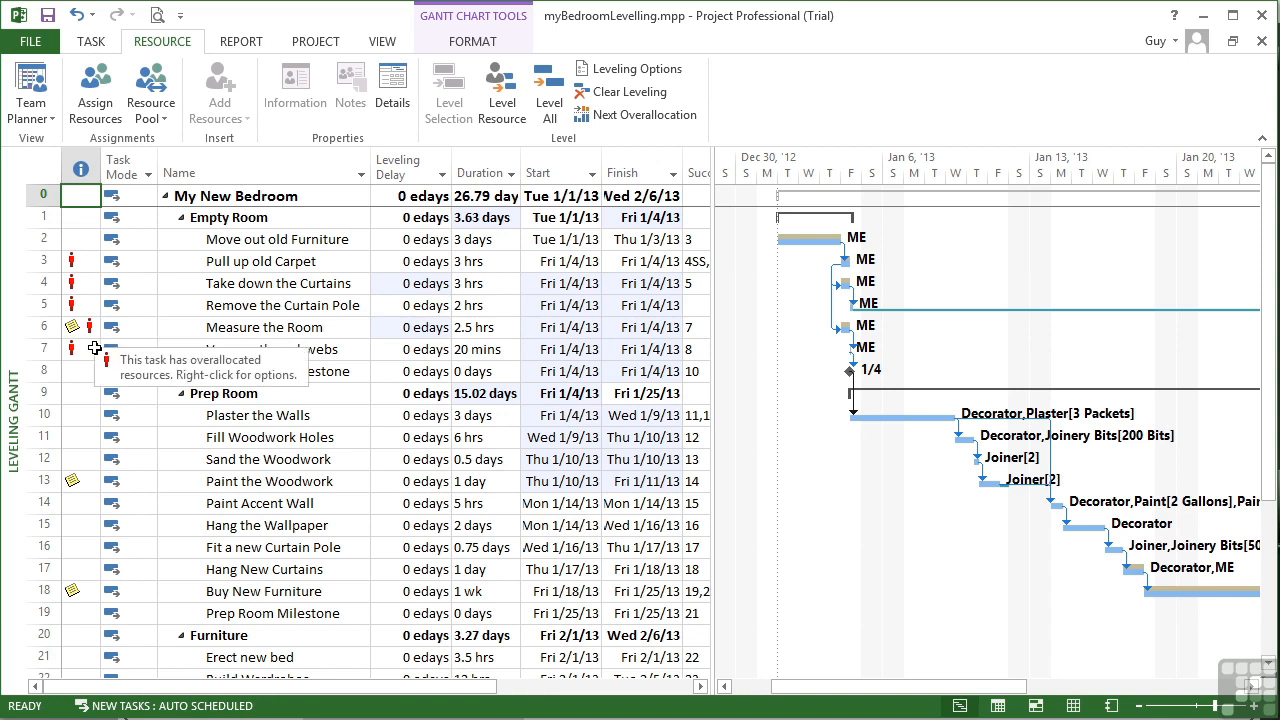